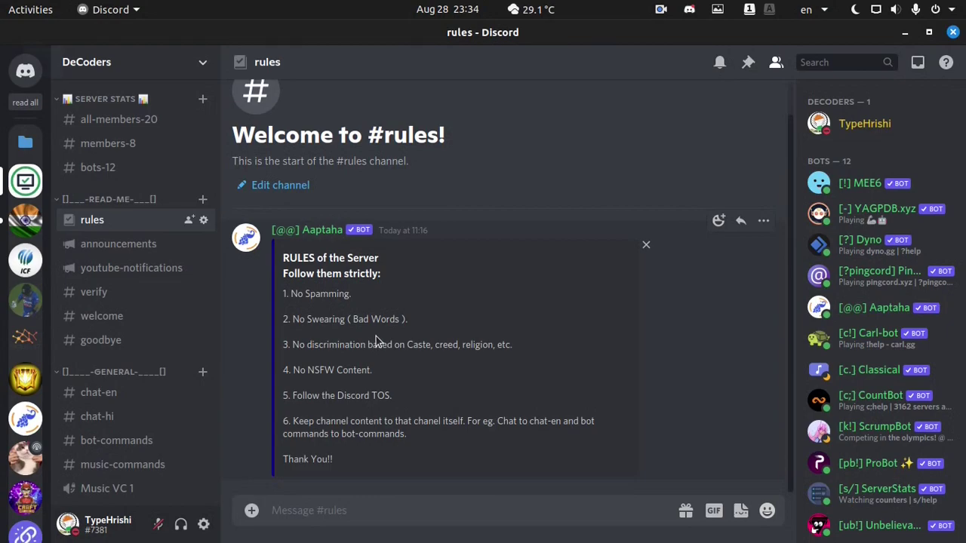
- Close the bot's profile card, then launch Terminal and maximize its window
{"action": "left_click", "coordinate": [875, 308]}
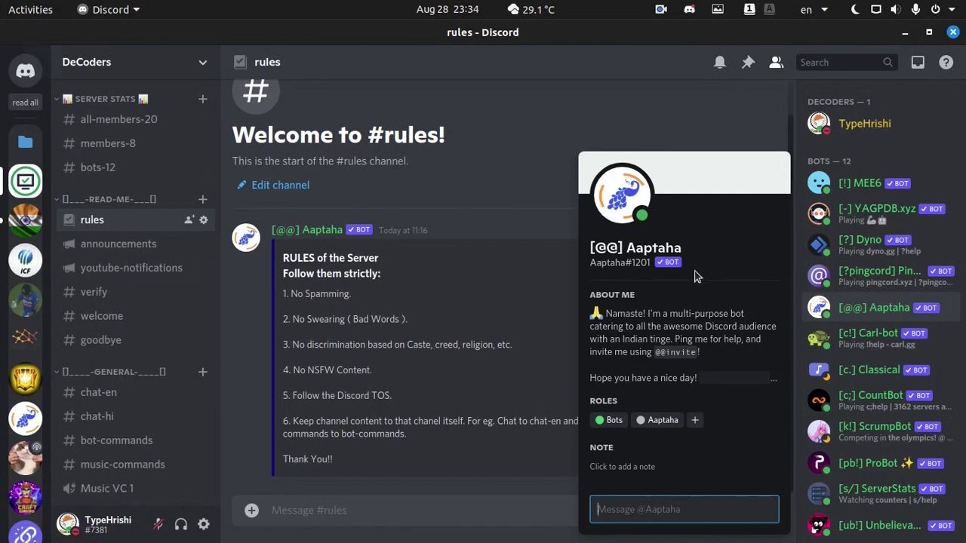
{"action": "left_click", "coordinate": [687, 129]}
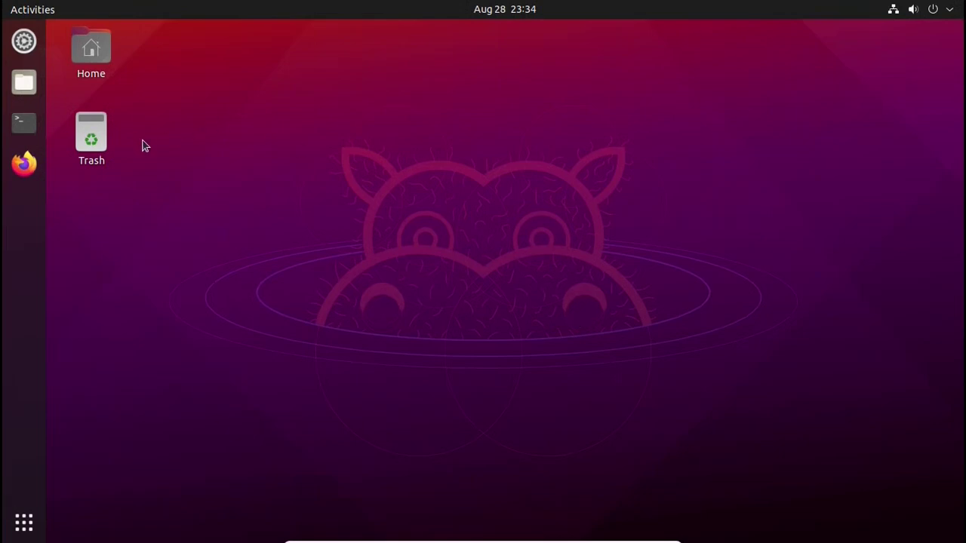
{"action": "left_click", "coordinate": [25, 123]}
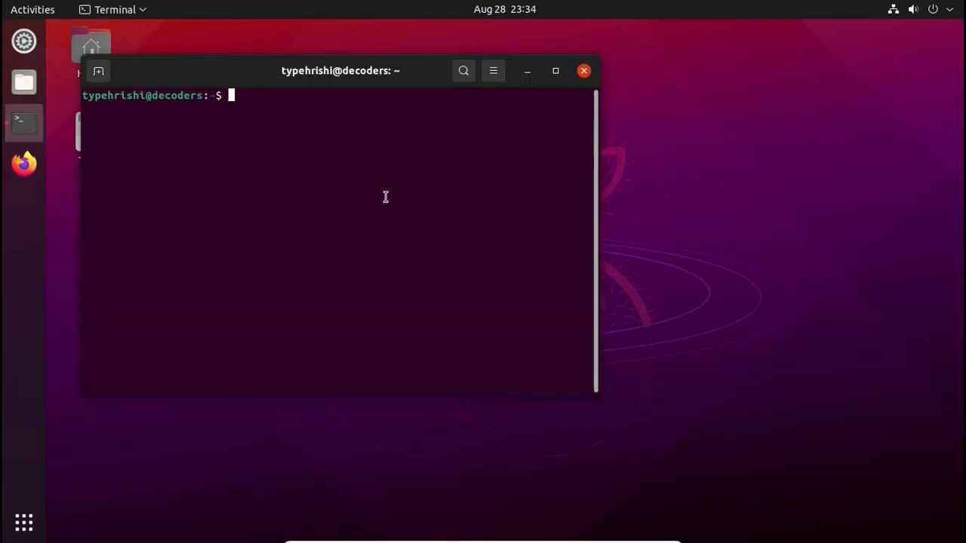
{"action": "left_click_drag", "start_coordinate": [386, 70], "coordinate": [461, 11]}
{"action": "left_click", "coordinate": [466, 8]}
{"action": "left_click", "coordinate": [464, 7]}
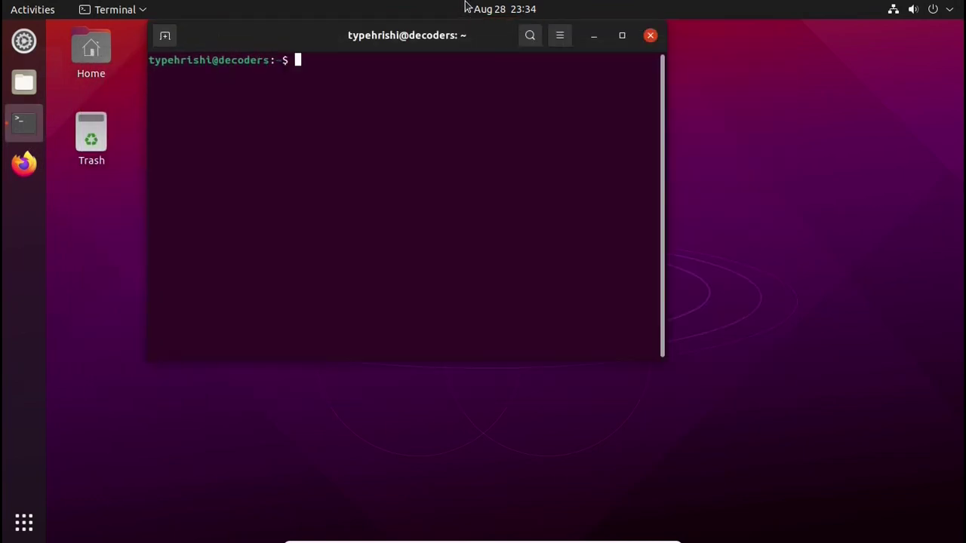
{"action": "double_click", "coordinate": [460, 23]}
{"action": "left_click", "coordinate": [470, 11]}
{"action": "left_click", "coordinate": [499, 6]}
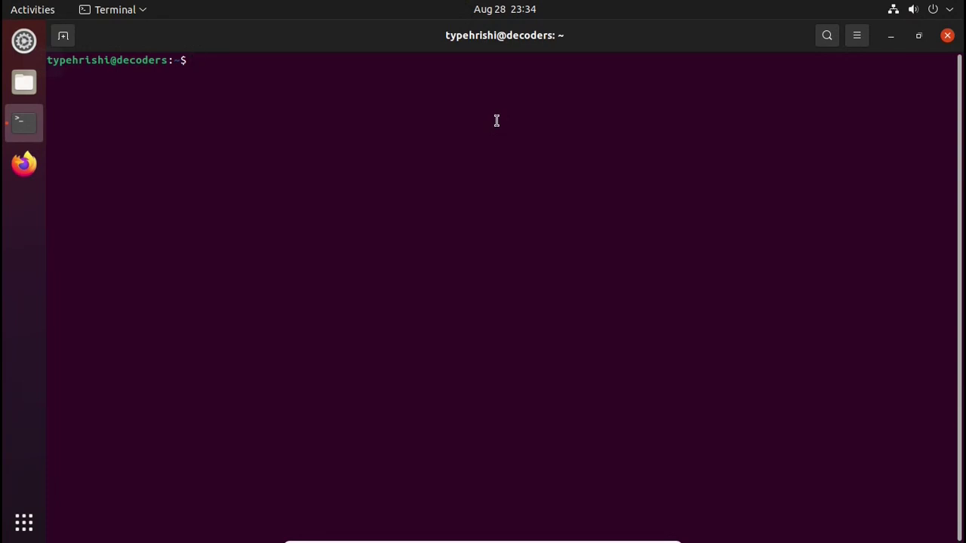
- Install gnome-tweaks with 'sudo apt install gnome-tweaks', entering the password and confirming with y
{"action": "type", "text": "sudo apt insta"}
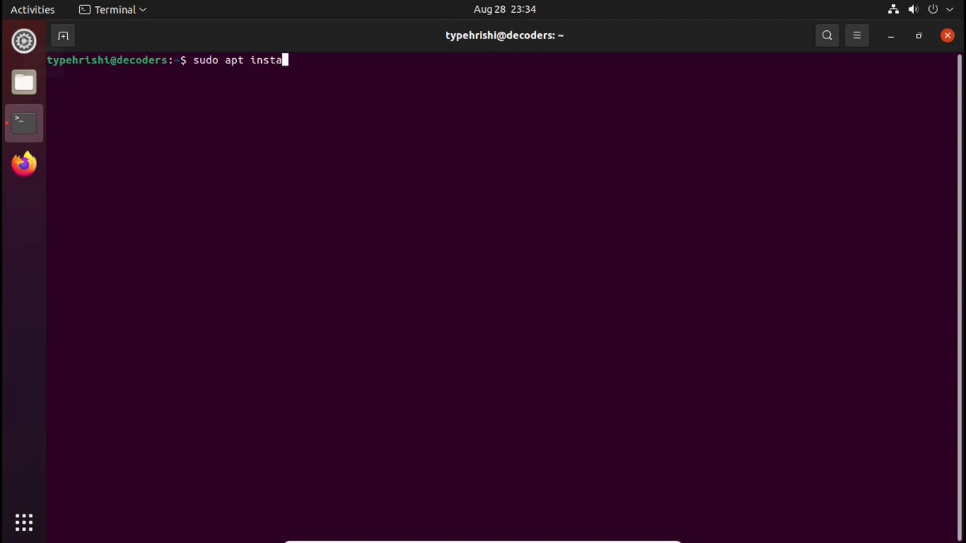
{"action": "type", "text": "ll gnome-tweaks"}
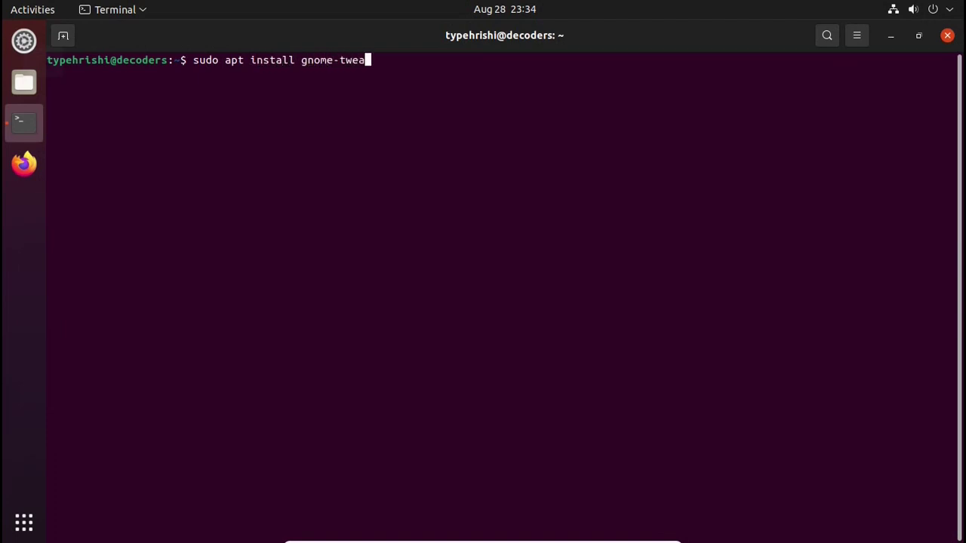
{"action": "key", "text": "Return"}
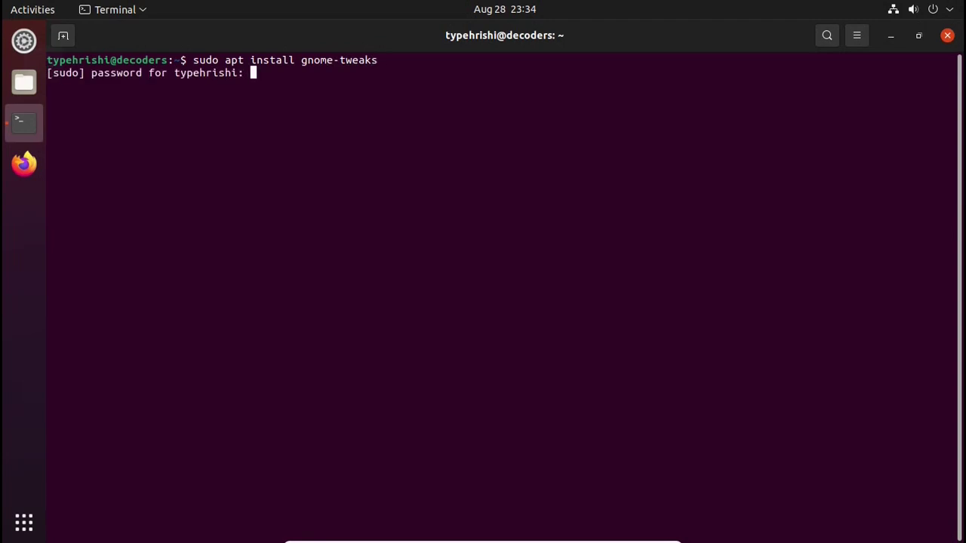
{"action": "key", "text": "Return"}
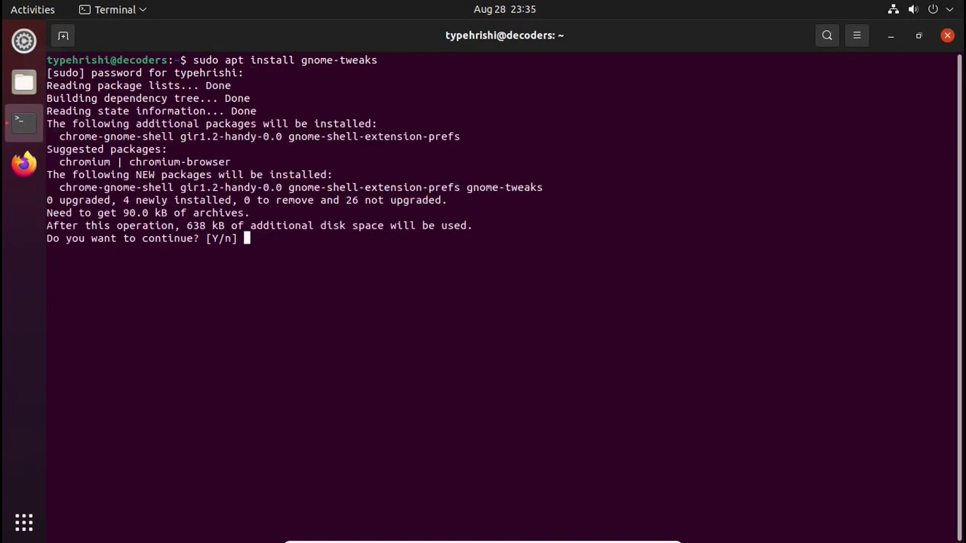
{"action": "type", "text": "y"}
{"action": "key", "text": "Return"}
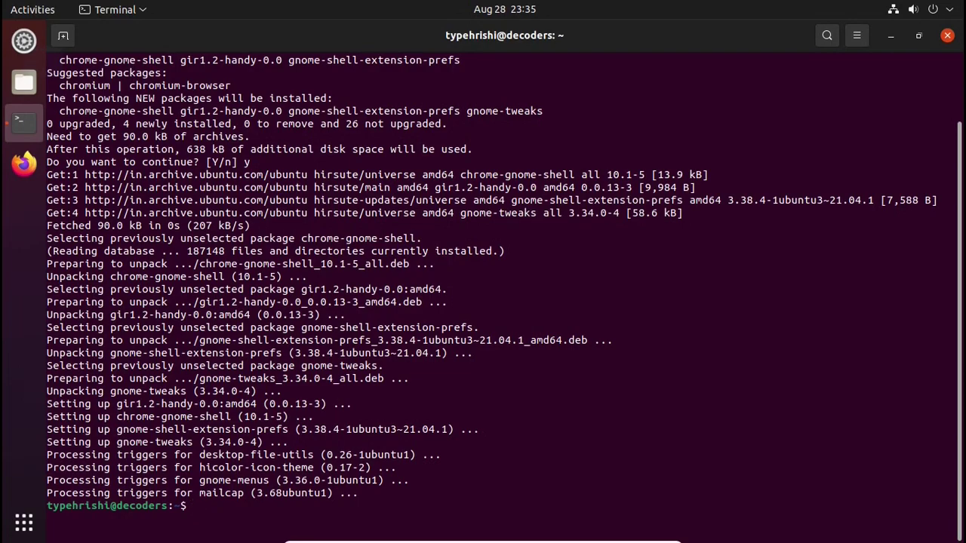
- Close Terminal and open the bookmarked User Themes extension page in Firefox
{"action": "left_click", "coordinate": [947, 36]}
{"action": "left_click", "coordinate": [23, 163]}
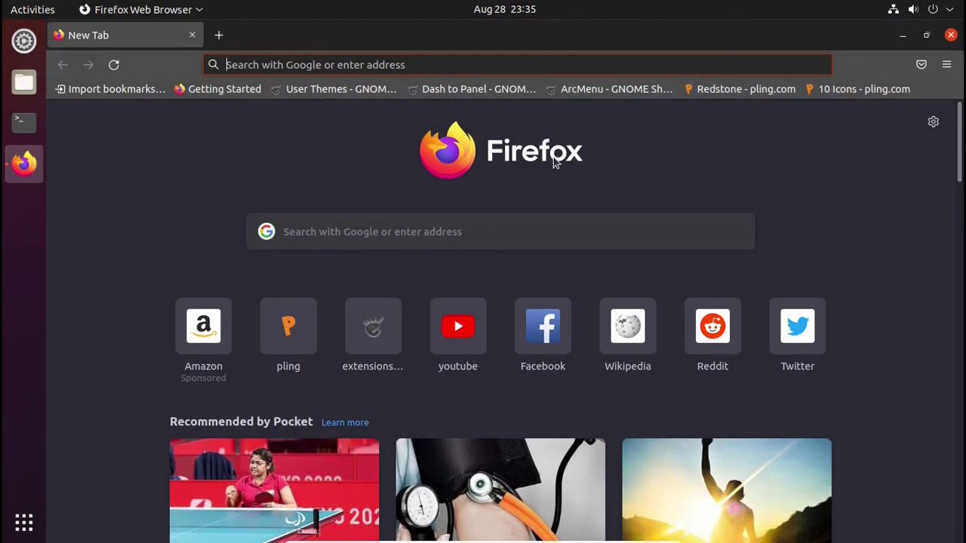
{"action": "left_click", "coordinate": [326, 90]}
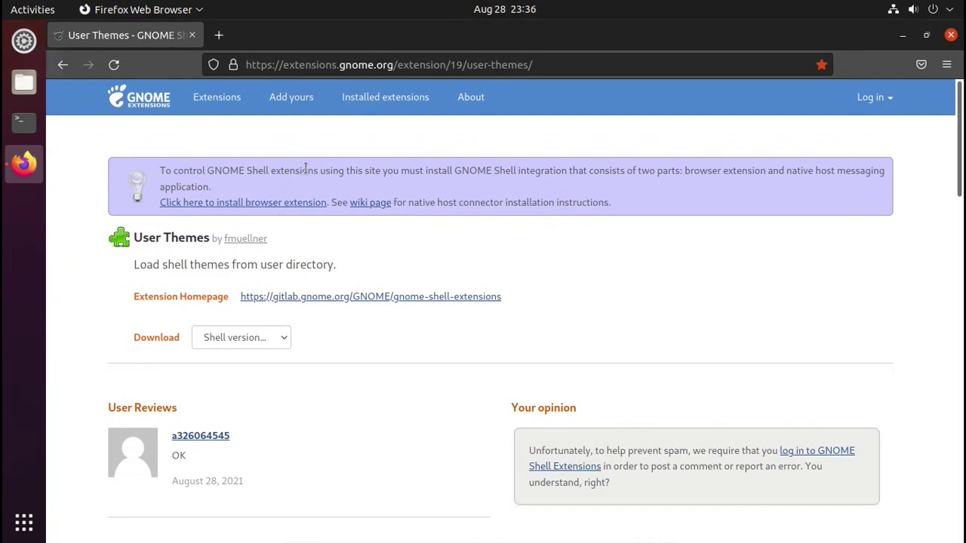
- Add the GNOME Shell integration browser add-on to Firefox, granting its permissions
{"action": "left_click", "coordinate": [216, 204]}
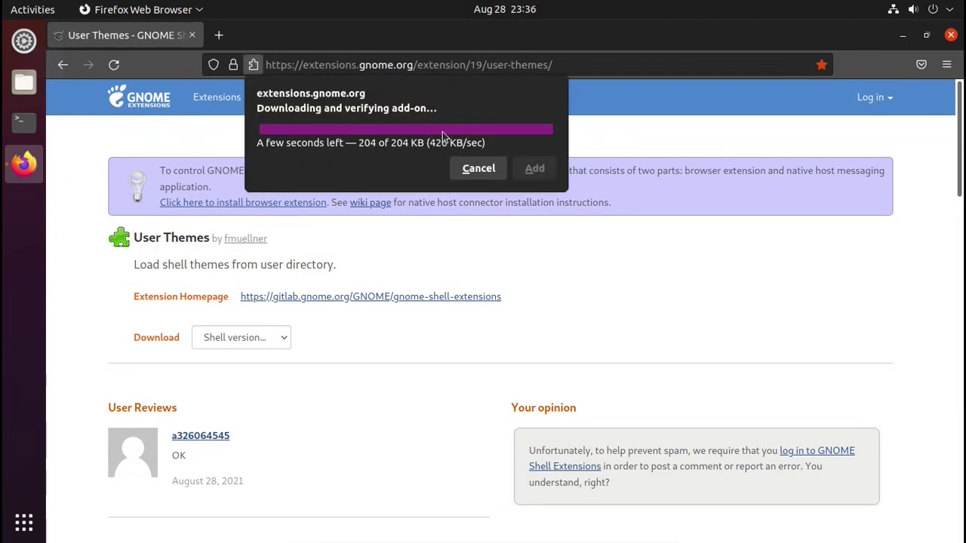
{"action": "left_click", "coordinate": [509, 187]}
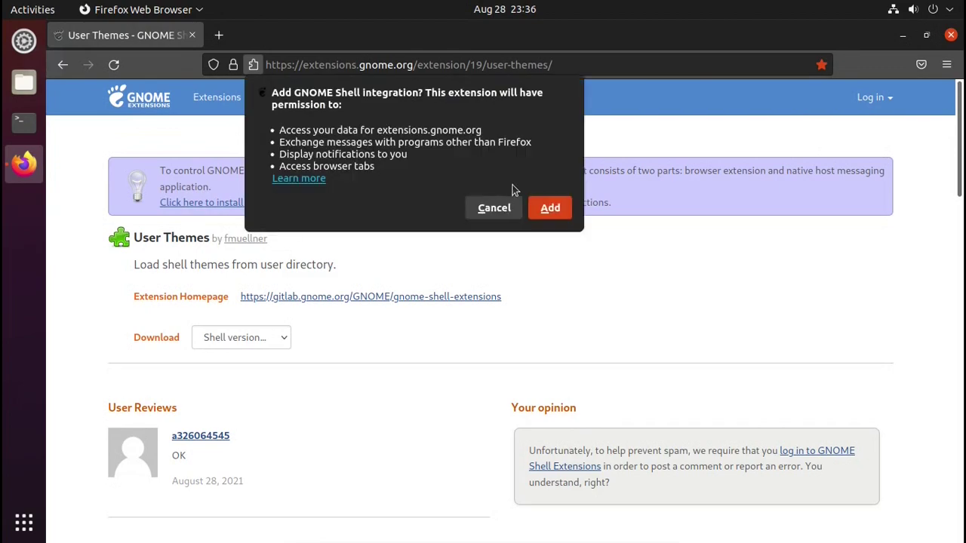
{"action": "left_click", "coordinate": [550, 208]}
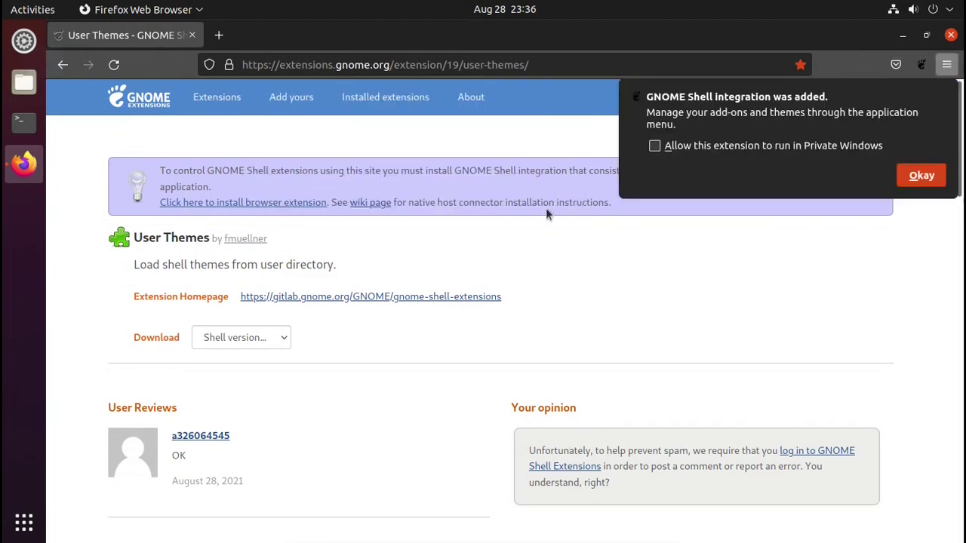
{"action": "left_click", "coordinate": [922, 176]}
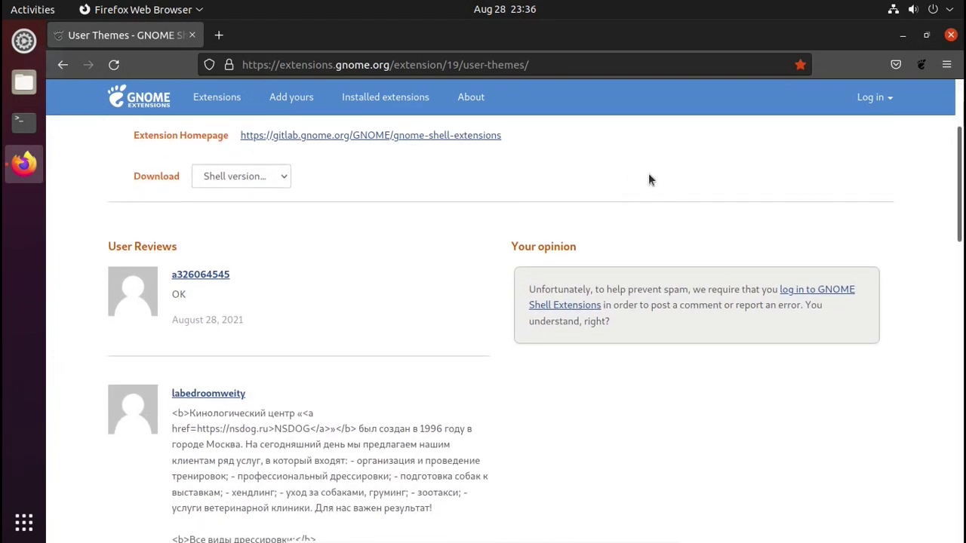
- Reload the page, switch User Themes ON and confirm its installation
{"action": "left_click", "coordinate": [114, 64]}
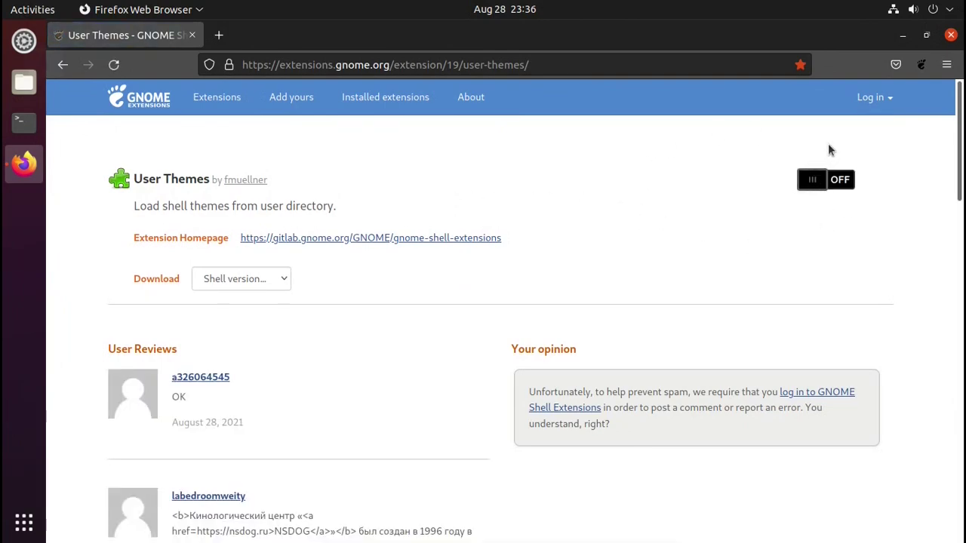
{"action": "left_click", "coordinate": [834, 187]}
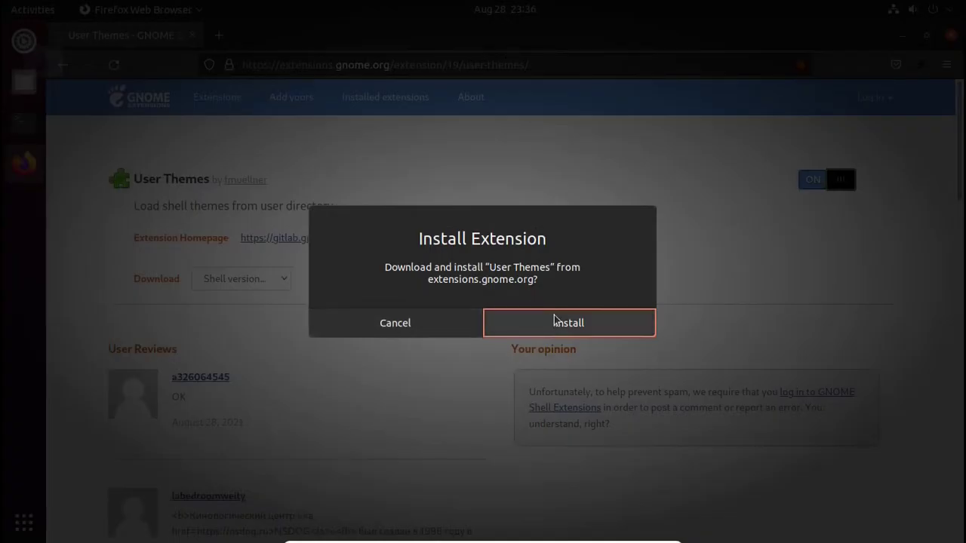
{"action": "left_click", "coordinate": [555, 322]}
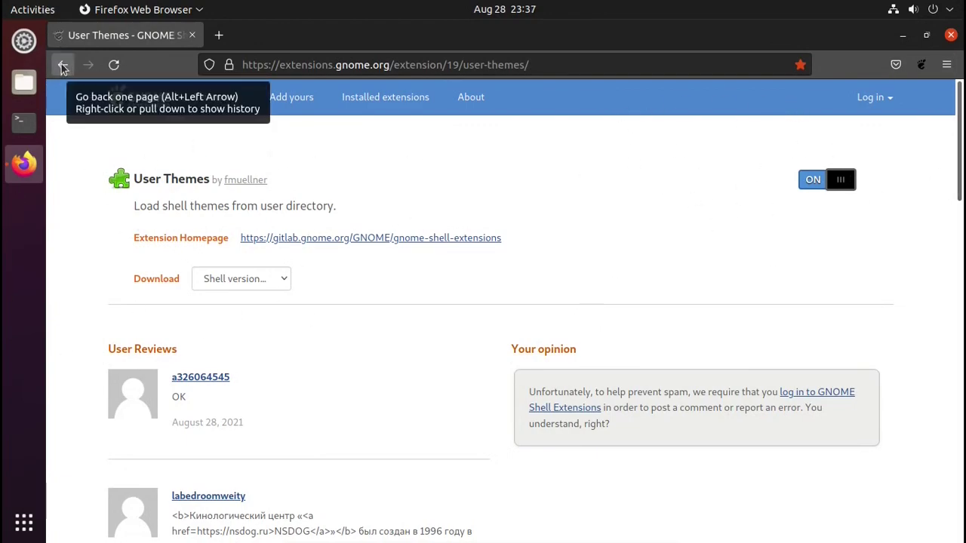
- Open the Dash to Panel page in a new tab, switch it ON and confirm Install
{"action": "left_click", "coordinate": [219, 35]}
{"action": "left_click", "coordinate": [431, 89]}
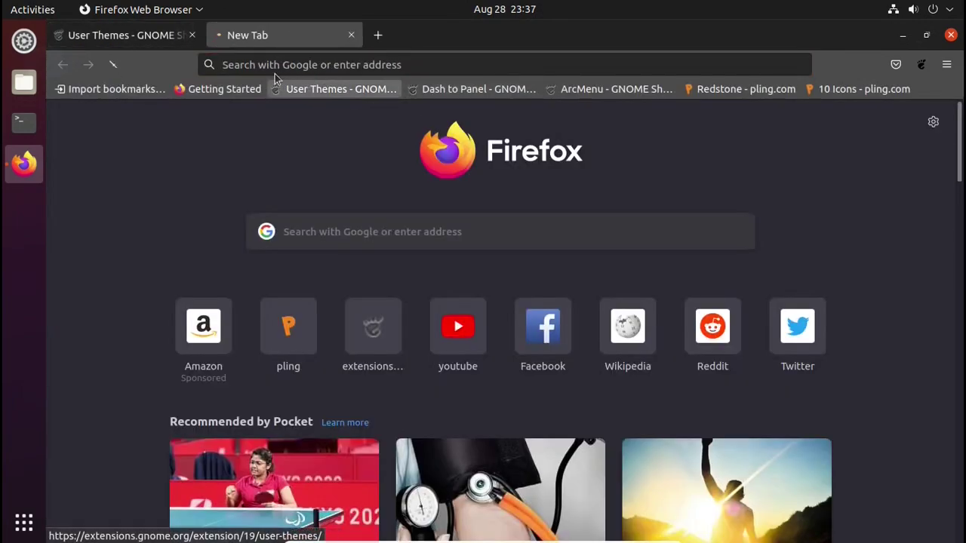
{"action": "left_click", "coordinate": [191, 35]}
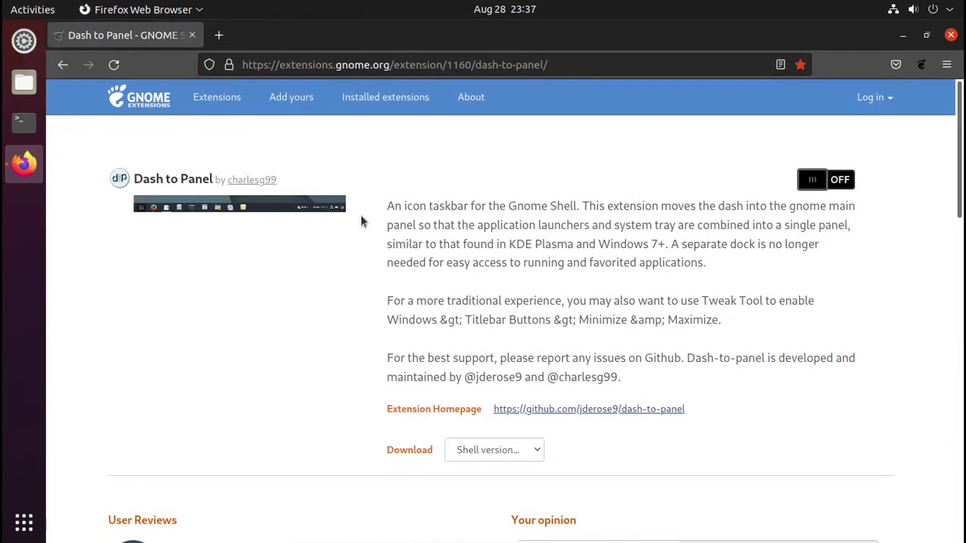
{"action": "left_click", "coordinate": [811, 186]}
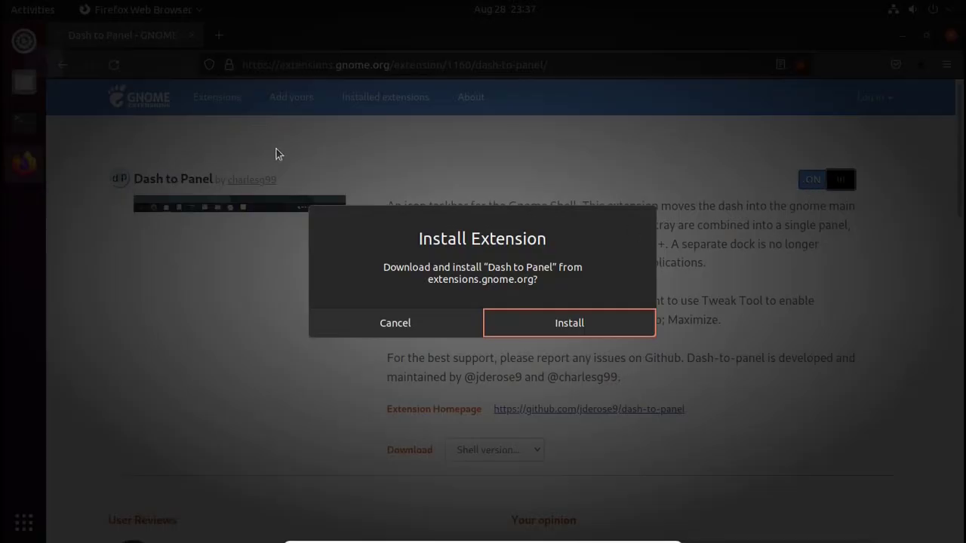
{"action": "left_click", "coordinate": [605, 324]}
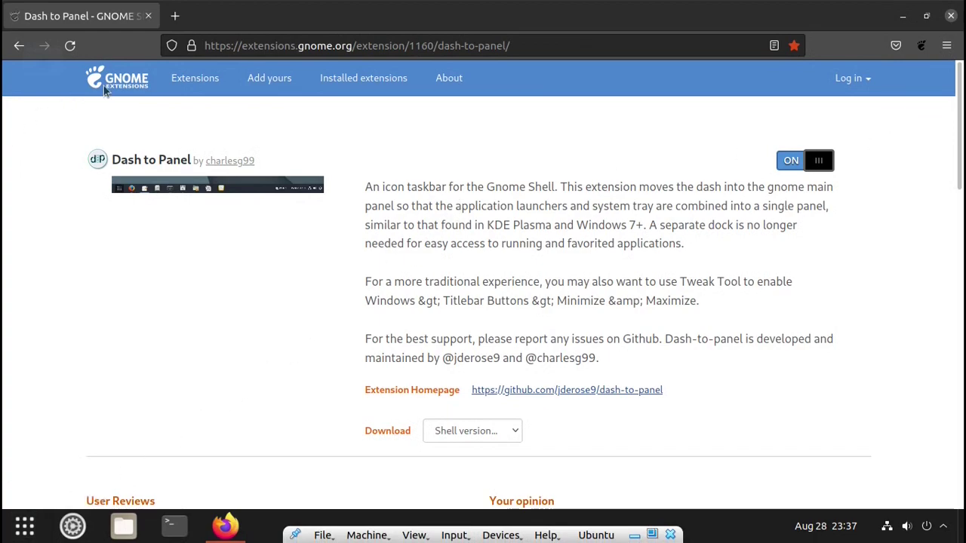
{"action": "left_click", "coordinate": [174, 15]}
{"action": "left_click", "coordinate": [148, 17]}
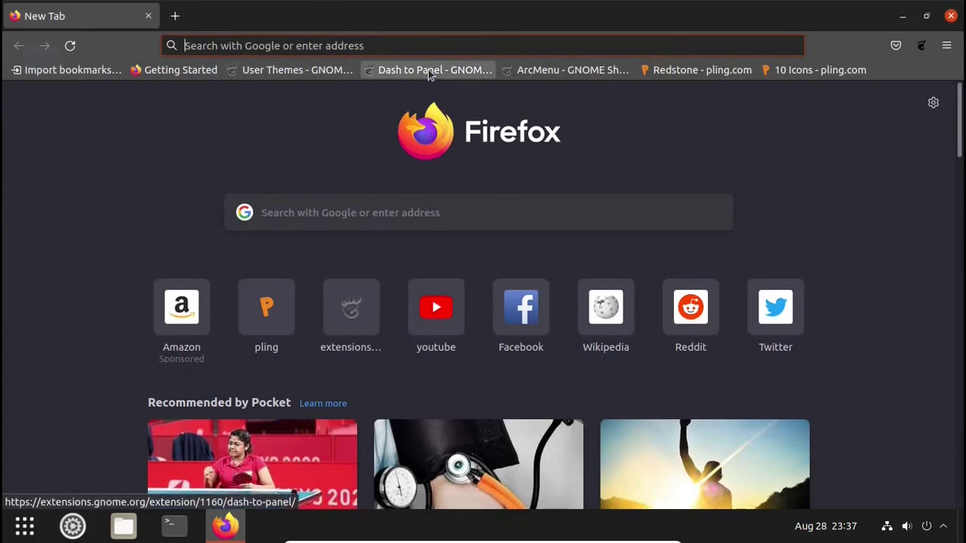
- Switch ArcMenu ON from its bookmarked page, confirm Install, and try the new start menu
{"action": "left_click", "coordinate": [589, 73]}
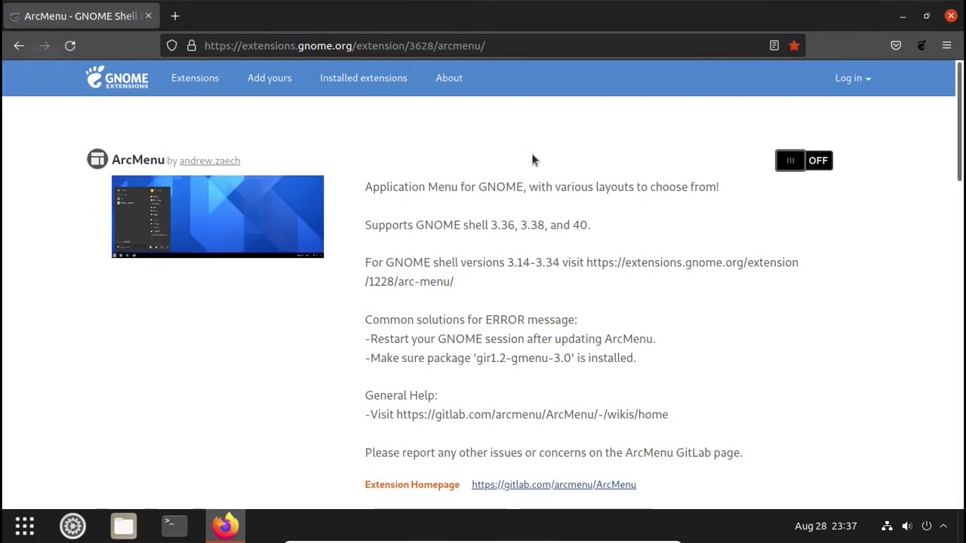
{"action": "left_click", "coordinate": [811, 160]}
{"action": "left_click", "coordinate": [564, 318]}
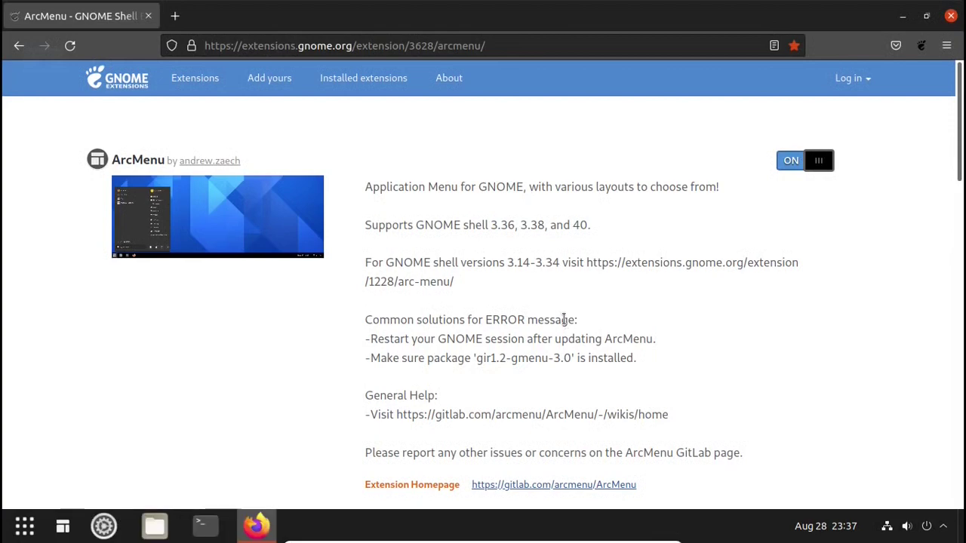
{"action": "left_click", "coordinate": [62, 526]}
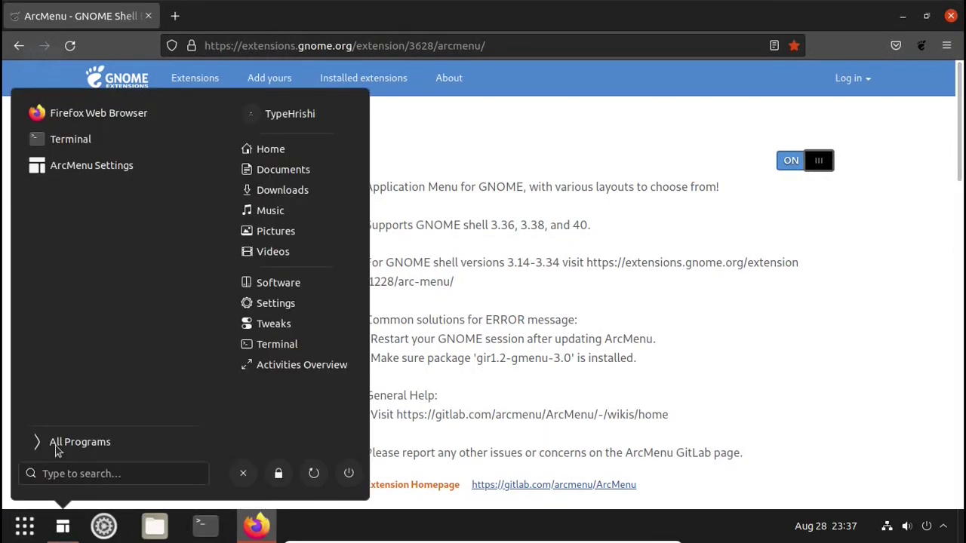
{"action": "left_click", "coordinate": [631, 266]}
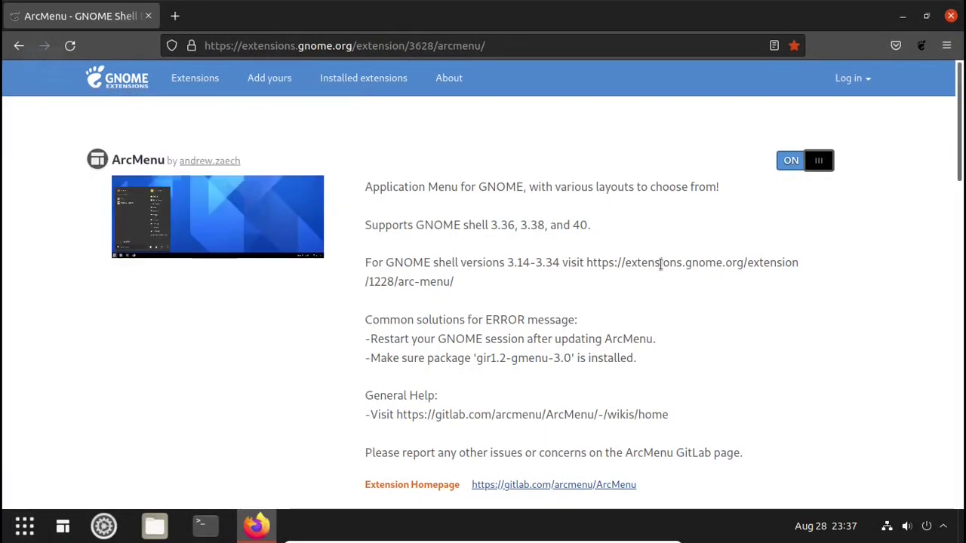
{"action": "key", "text": "ctrl+t"}
{"action": "left_click", "coordinate": [148, 16]}
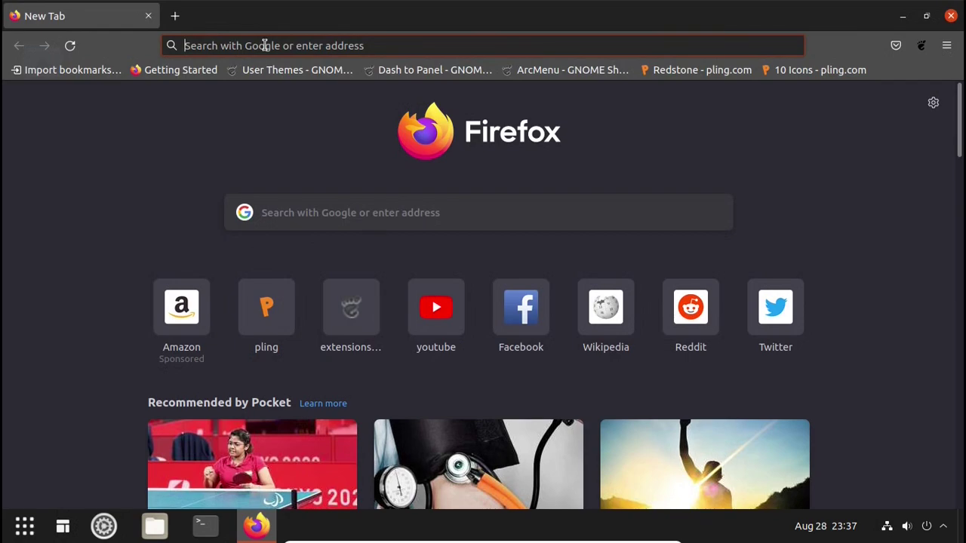
- Download the Redstone 3.2-darkzip file, saving Windows-10-Dark-3.2-dark.zip to disk
{"action": "left_click", "coordinate": [693, 71]}
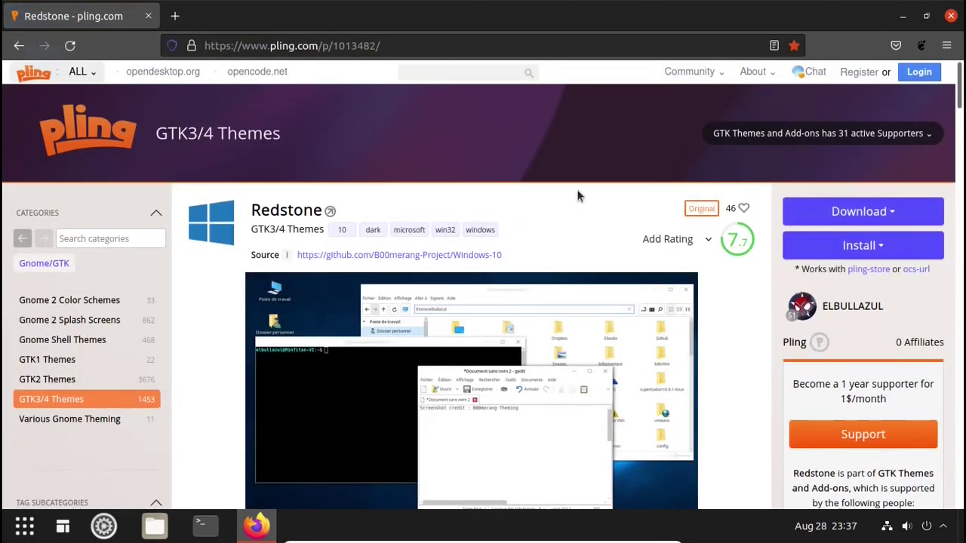
{"action": "scroll", "coordinate": [577, 194], "scroll_direction": "down", "scroll_amount": 3}
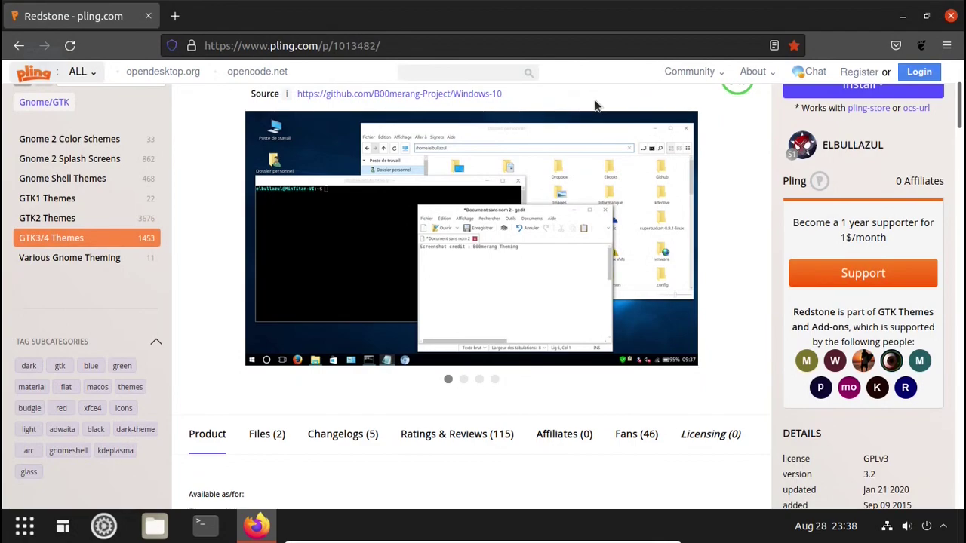
{"action": "scroll", "coordinate": [600, 113], "scroll_direction": "up", "scroll_amount": 3}
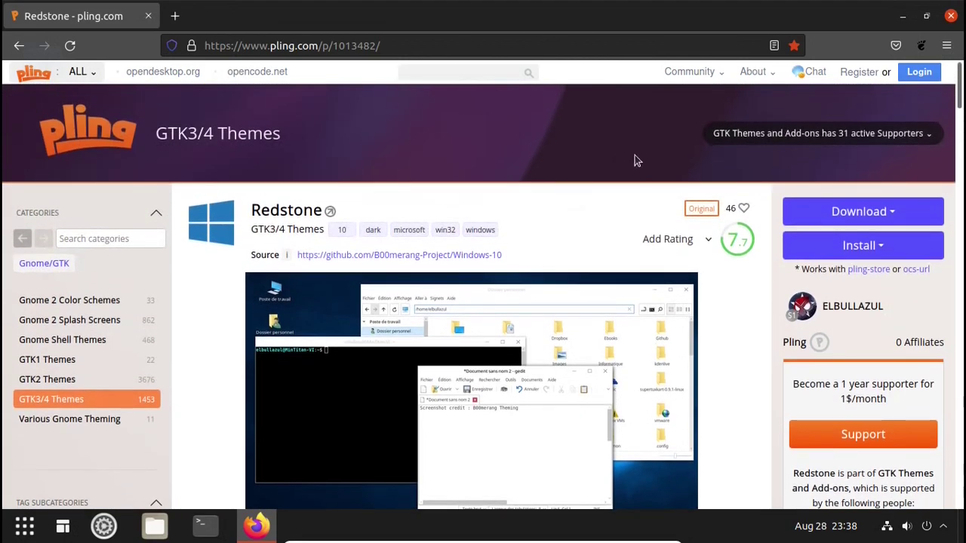
{"action": "left_click", "coordinate": [852, 214]}
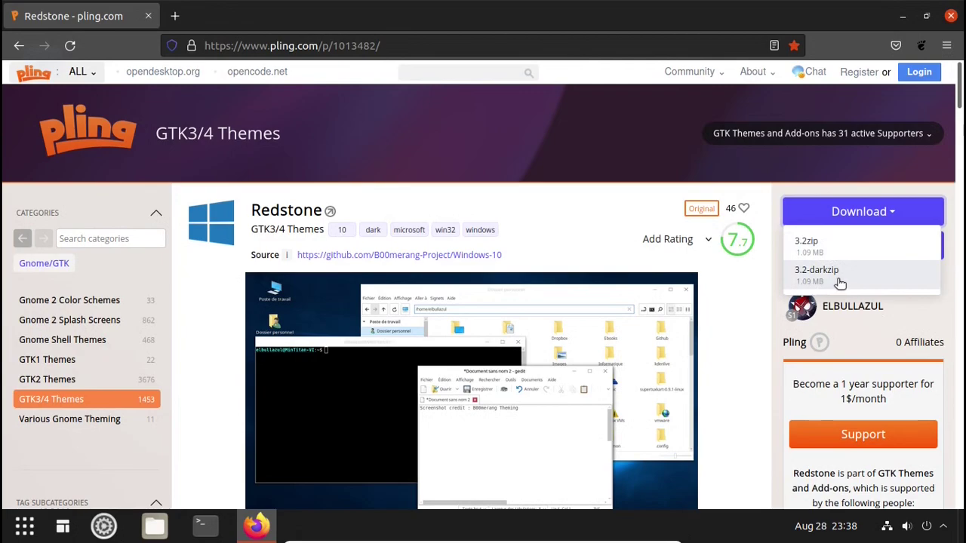
{"action": "left_click", "coordinate": [861, 278]}
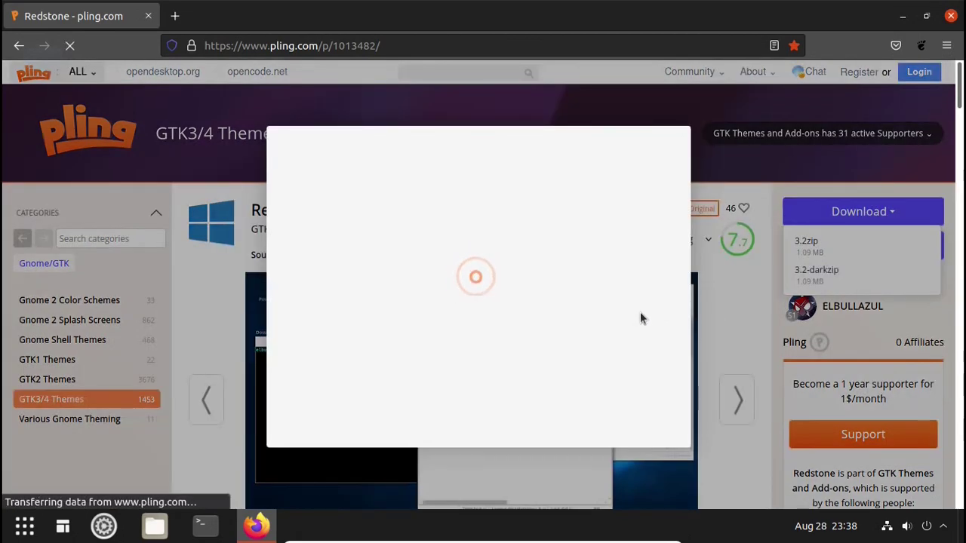
{"action": "left_click", "coordinate": [504, 255]}
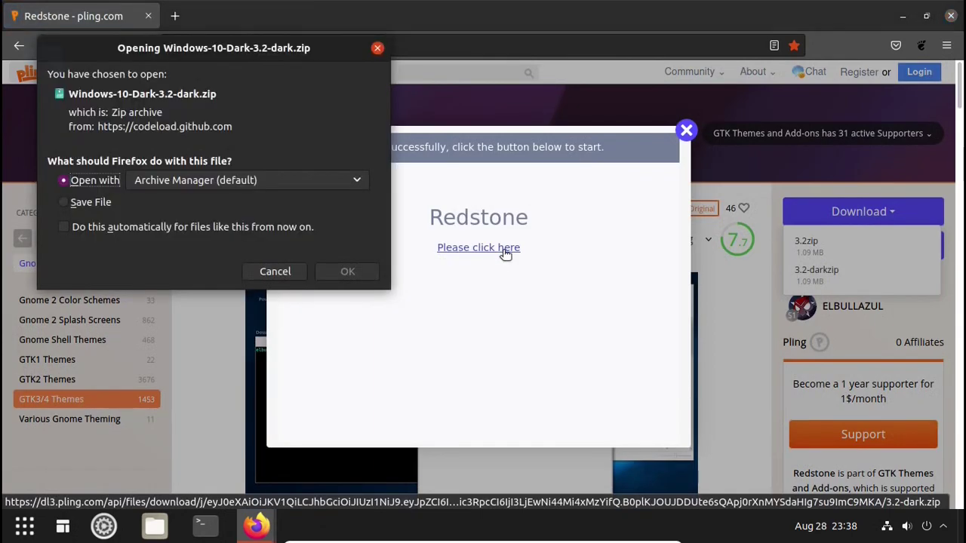
{"action": "left_click", "coordinate": [63, 202]}
{"action": "left_click", "coordinate": [340, 274]}
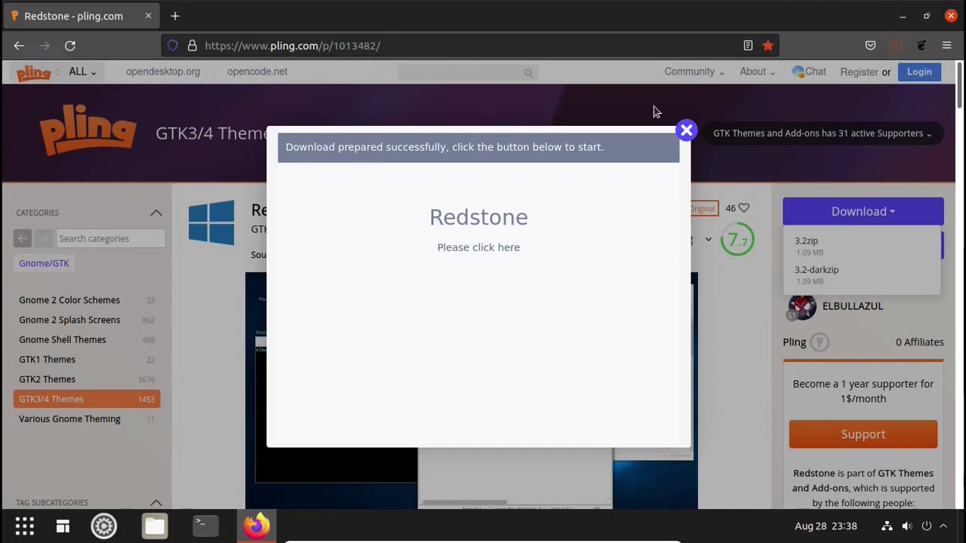
{"action": "left_click", "coordinate": [686, 130]}
- Save Windows-10-1.0.zip from the 10 Icons page, then close Firefox
{"action": "left_click", "coordinate": [175, 16]}
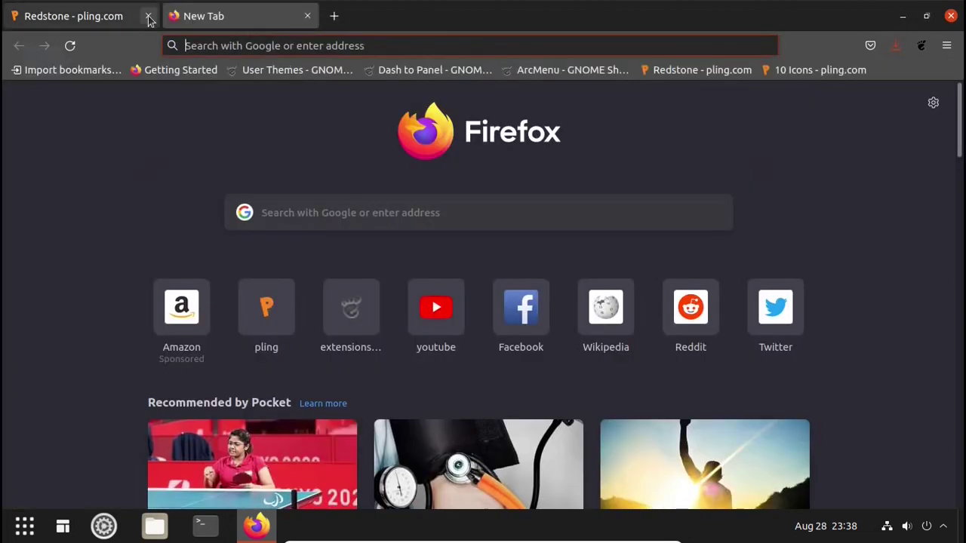
{"action": "left_click", "coordinate": [148, 16]}
{"action": "left_click", "coordinate": [807, 73]}
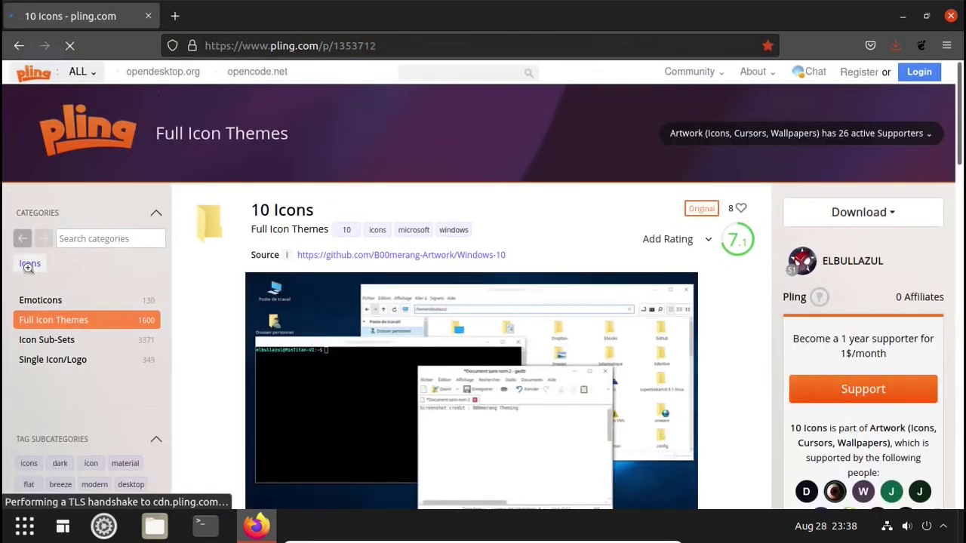
{"action": "scroll", "coordinate": [595, 165], "scroll_direction": "down", "scroll_amount": 3}
{"action": "scroll", "coordinate": [589, 166], "scroll_direction": "up", "scroll_amount": 3}
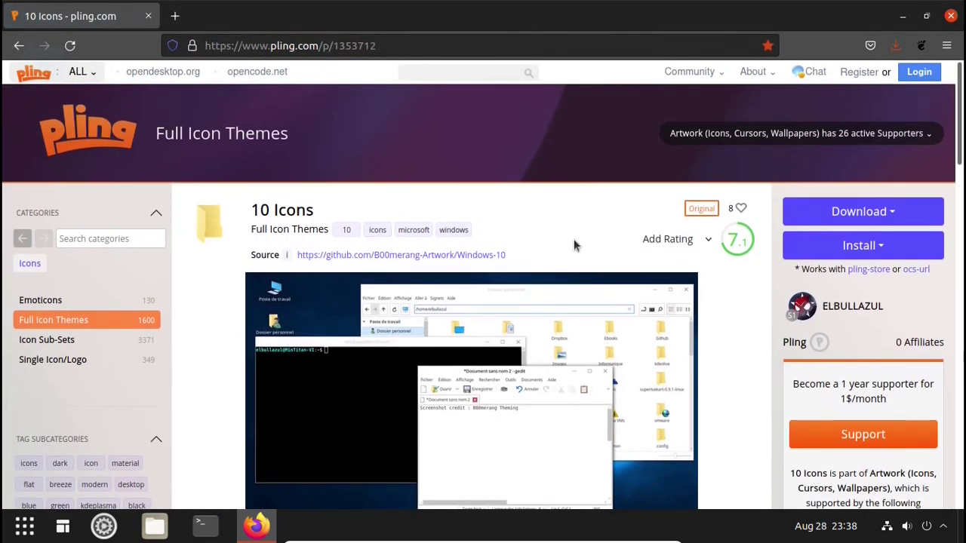
{"action": "scroll", "coordinate": [780, 215], "scroll_direction": "down", "scroll_amount": 4}
{"action": "scroll", "coordinate": [780, 215], "scroll_direction": "up", "scroll_amount": 4}
{"action": "left_click", "coordinate": [786, 214]}
{"action": "left_click", "coordinate": [818, 245]}
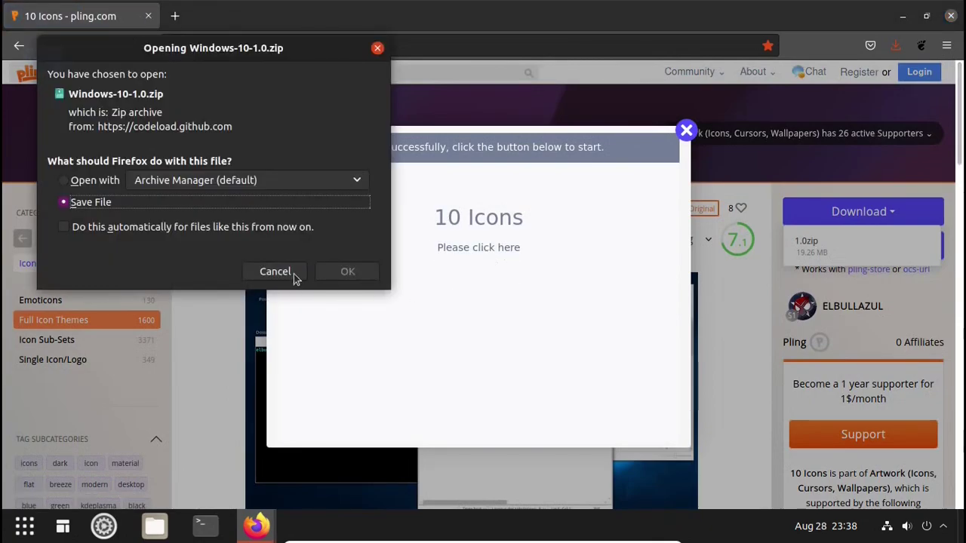
{"action": "left_click", "coordinate": [343, 273]}
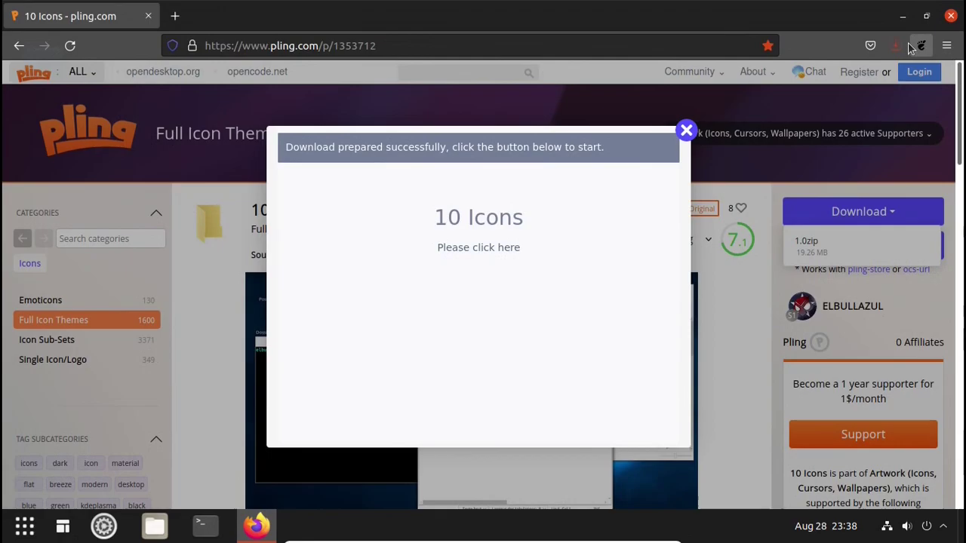
{"action": "left_click", "coordinate": [950, 16]}
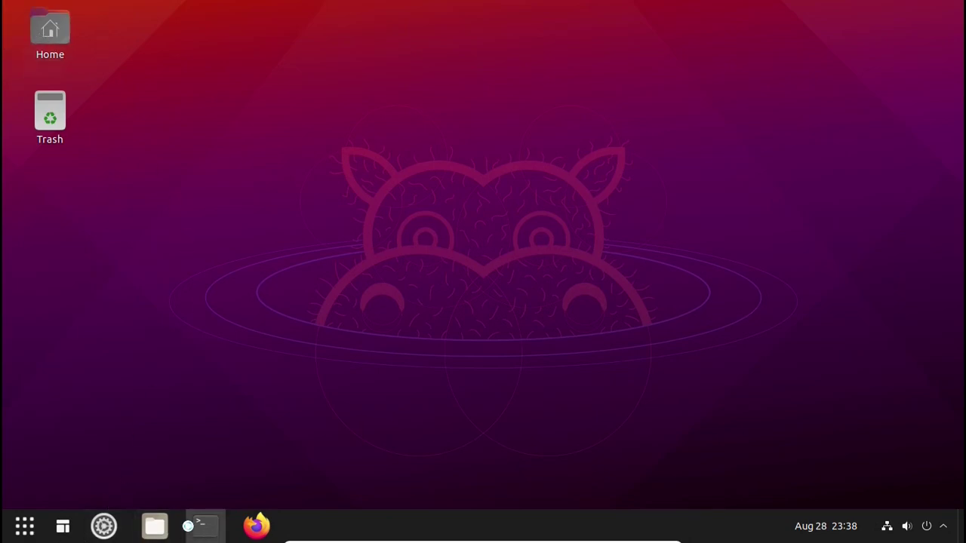
- Run 'sudo nautilus' in a new Terminal and enter the administrator password
{"action": "left_click", "coordinate": [200, 526]}
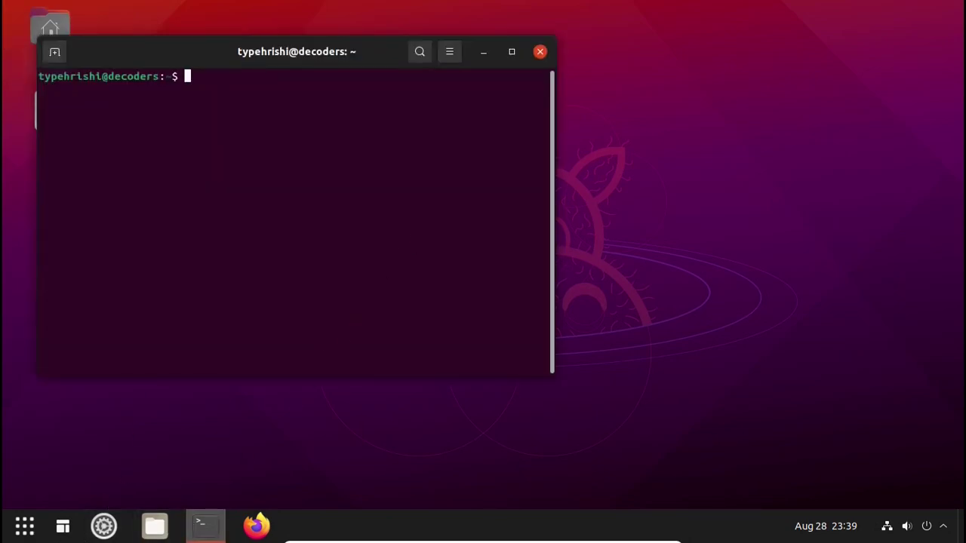
{"action": "type", "text": "sudo nautli"}
{"action": "key", "text": "BackSpace"}
{"action": "key", "text": "BackSpace"}
{"action": "type", "text": "ilus"}
{"action": "key", "text": "Return"}
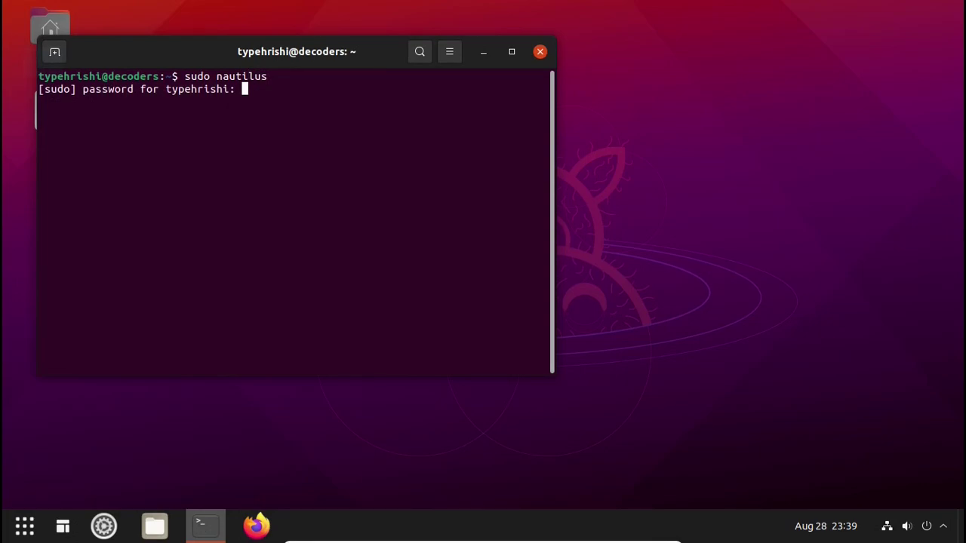
{"action": "key", "text": "Return"}
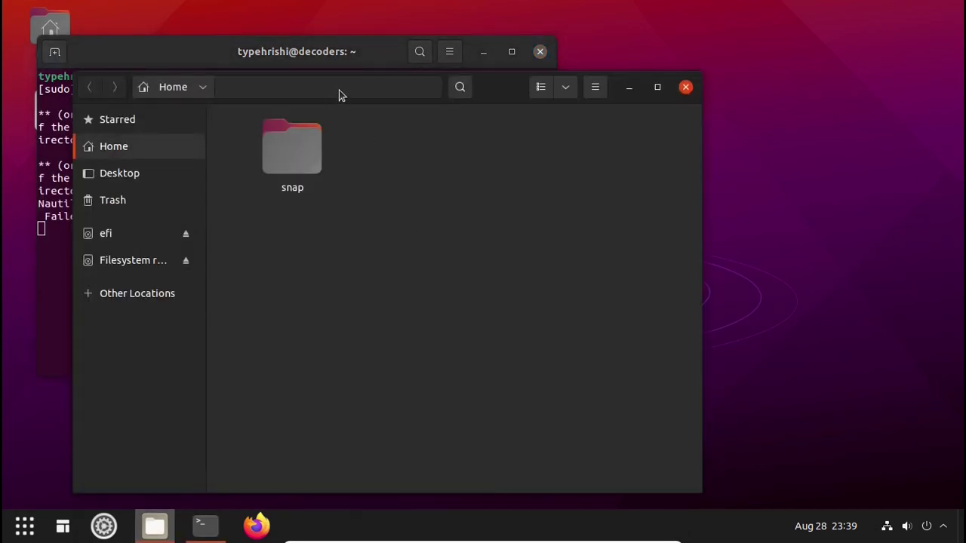
- Open a second Files window beside the root Files window and arrange both
{"action": "left_click_drag", "start_coordinate": [339, 91], "coordinate": [476, 65]}
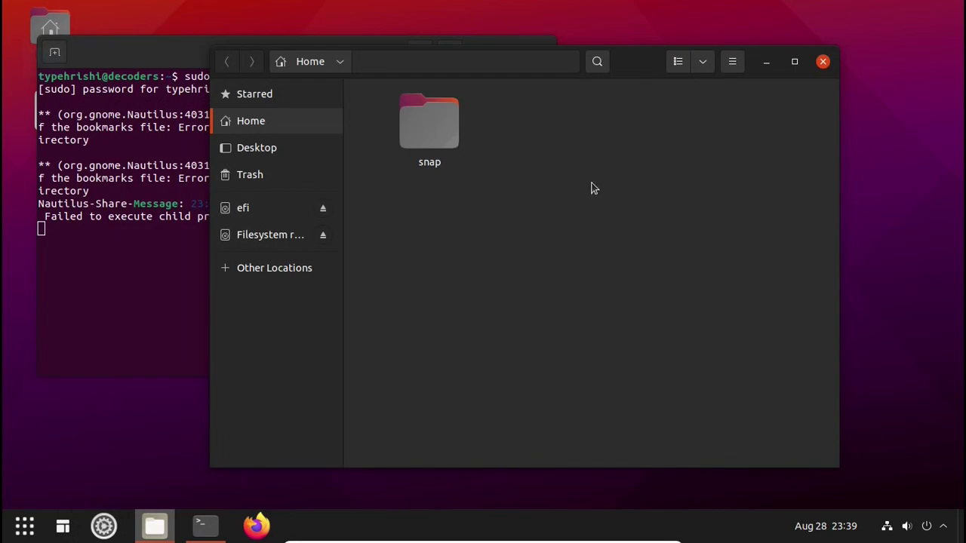
{"action": "right_click", "coordinate": [160, 536]}
{"action": "left_click", "coordinate": [149, 410]}
{"action": "left_click_drag", "start_coordinate": [615, 94], "coordinate": [936, 215]}
{"action": "left_click", "coordinate": [728, 127]}
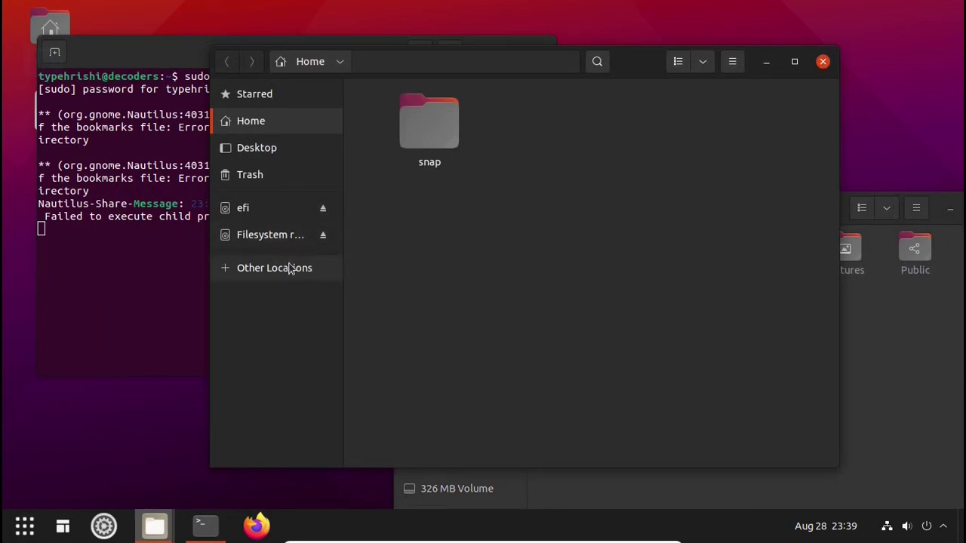
- Browse the maximized root window to /usr/share/icons, then open another Files window at Home
{"action": "left_click", "coordinate": [280, 237]}
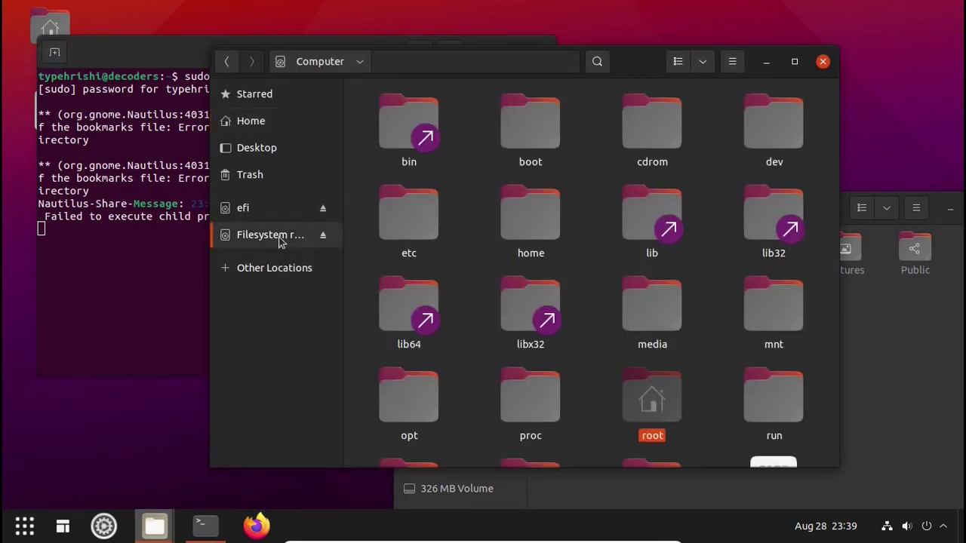
{"action": "scroll", "coordinate": [592, 259], "scroll_direction": "down", "scroll_amount": 1}
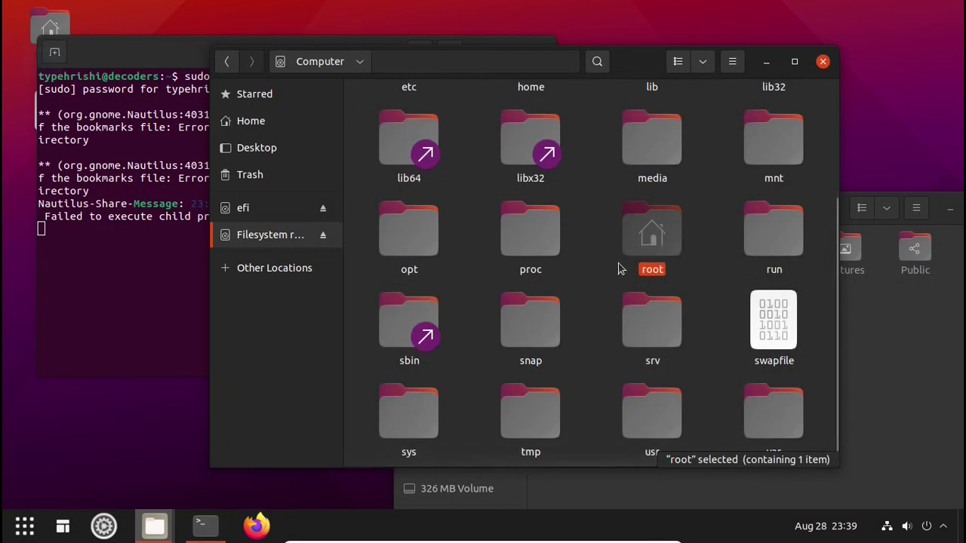
{"action": "double_click", "coordinate": [647, 422]}
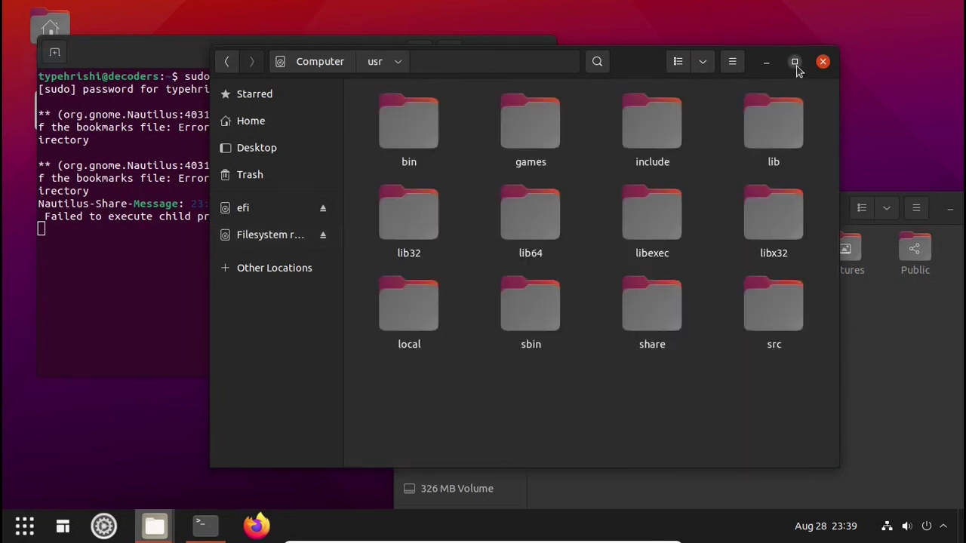
{"action": "left_click", "coordinate": [795, 61]}
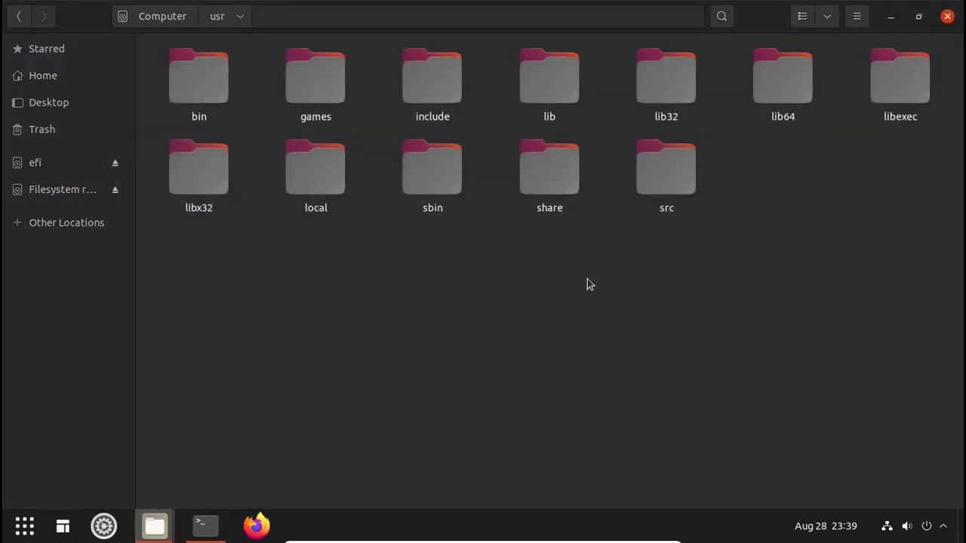
{"action": "double_click", "coordinate": [545, 176]}
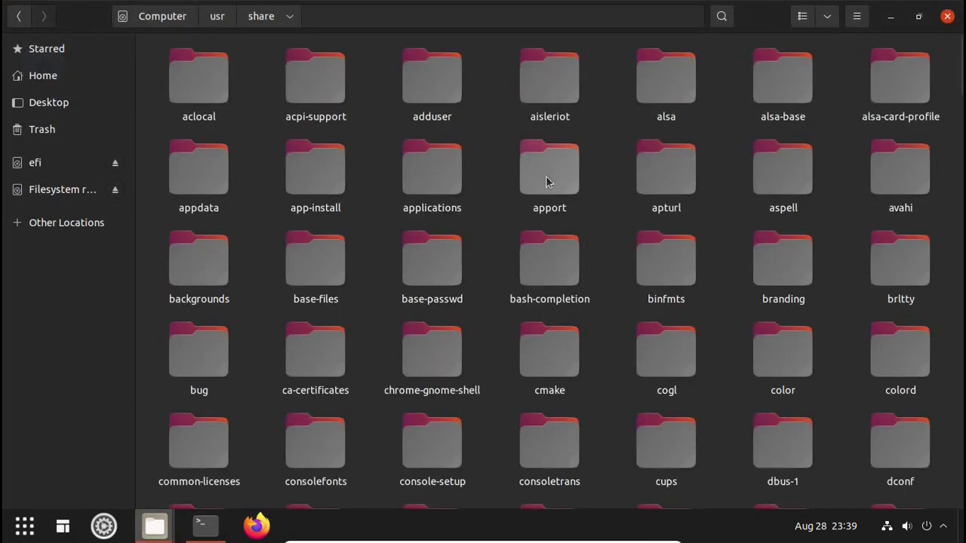
{"action": "scroll", "coordinate": [547, 183], "scroll_direction": "down", "scroll_amount": 5}
{"action": "scroll", "coordinate": [546, 184], "scroll_direction": "down", "scroll_amount": 6}
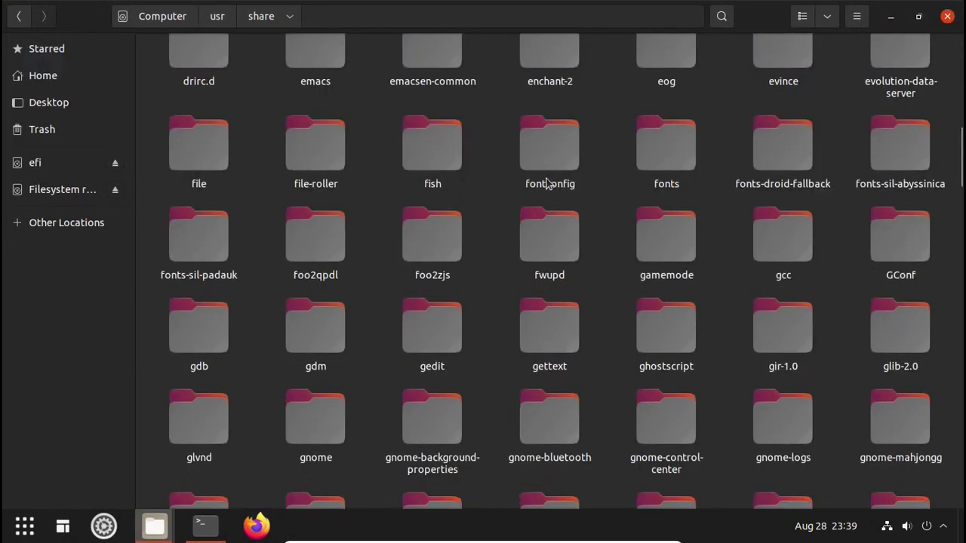
{"action": "scroll", "coordinate": [365, 276], "scroll_direction": "down", "scroll_amount": 5}
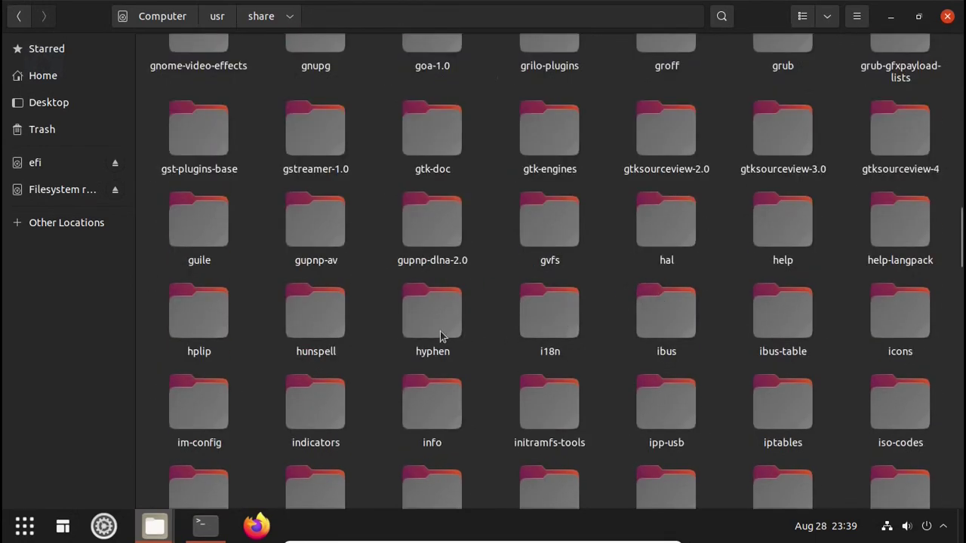
{"action": "double_click", "coordinate": [892, 337]}
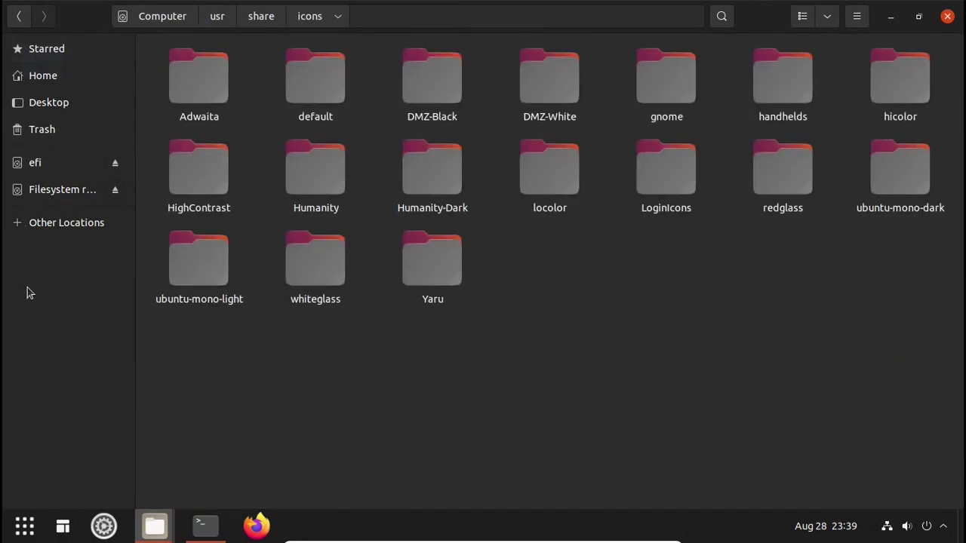
{"action": "middle_click", "coordinate": [155, 526]}
{"action": "left_click_drag", "start_coordinate": [811, 219], "coordinate": [617, 1]}
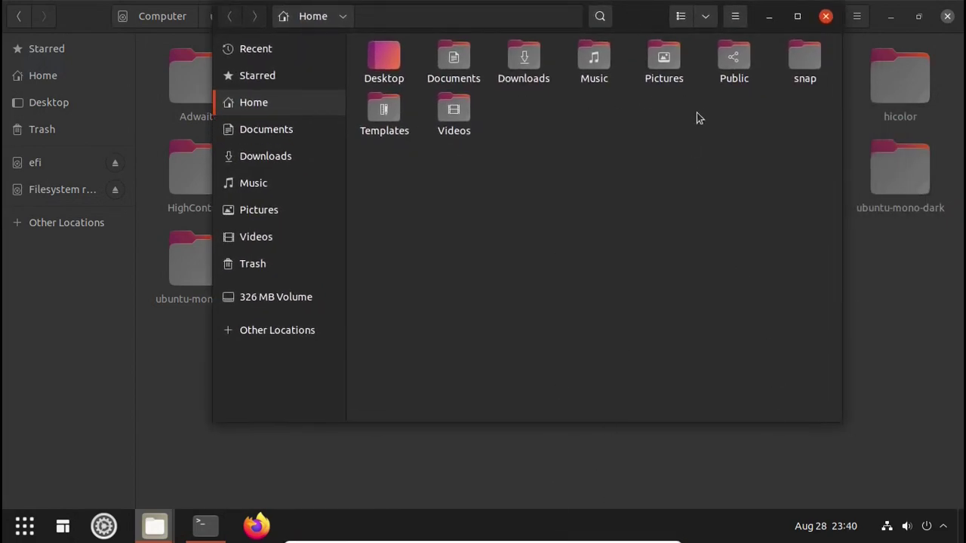
- Extract Windows-10-1.0.zip in Downloads and drag the Windows-10-1.0 folder into /usr/share/icons
{"action": "double_click", "coordinate": [524, 59]}
{"action": "left_click_drag", "start_coordinate": [615, 21], "coordinate": [757, 97]}
{"action": "left_click", "coordinate": [511, 136]}
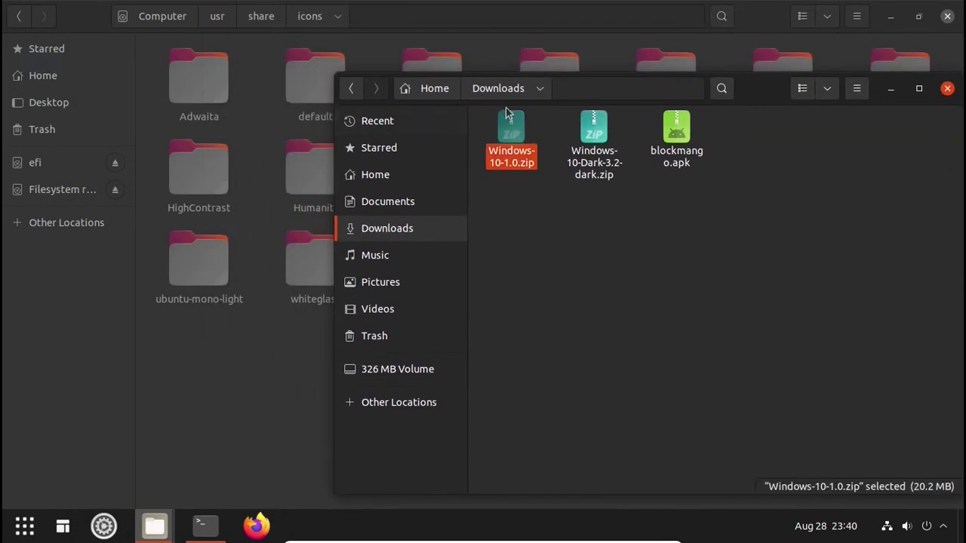
{"action": "right_click", "coordinate": [518, 135]}
{"action": "left_click", "coordinate": [475, 247]}
{"action": "right_click", "coordinate": [510, 140]}
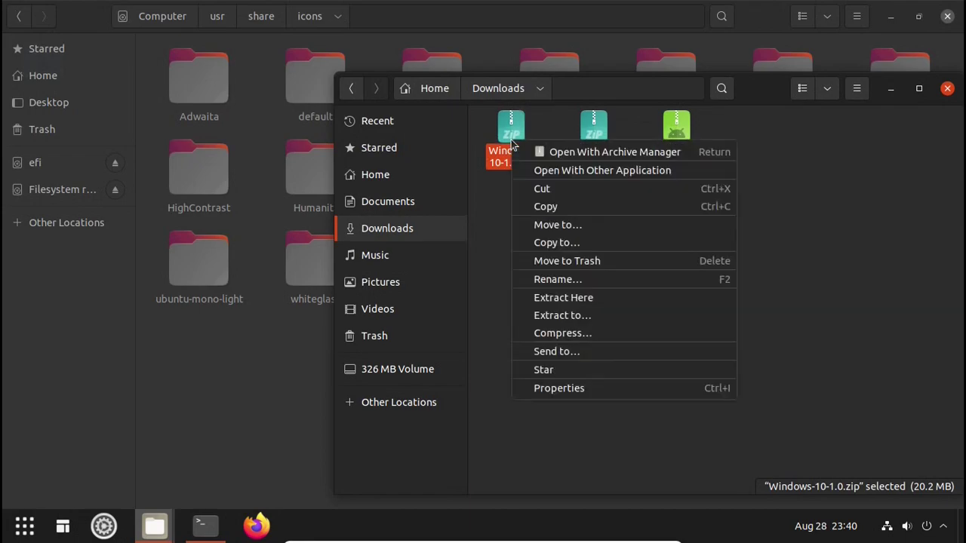
{"action": "left_click", "coordinate": [579, 303]}
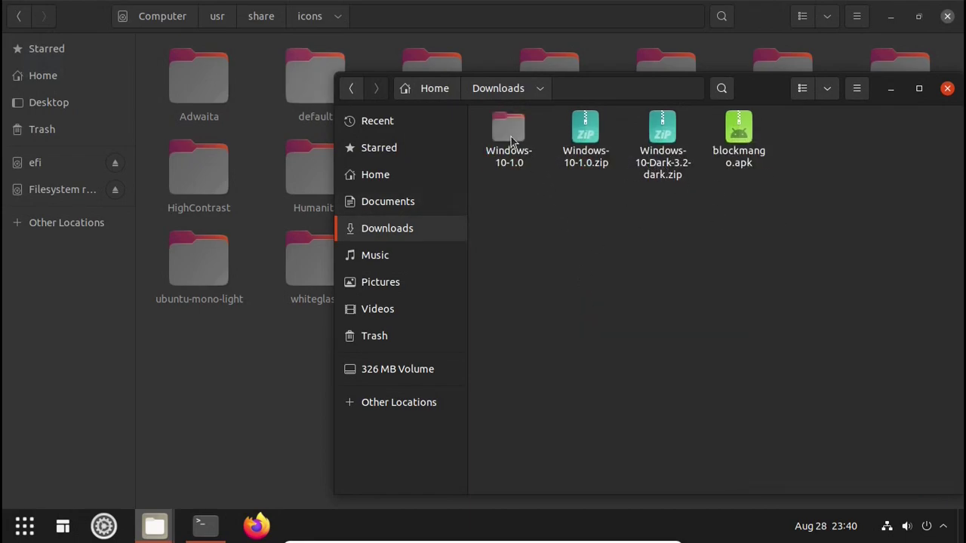
{"action": "left_click_drag", "start_coordinate": [511, 137], "coordinate": [241, 317]}
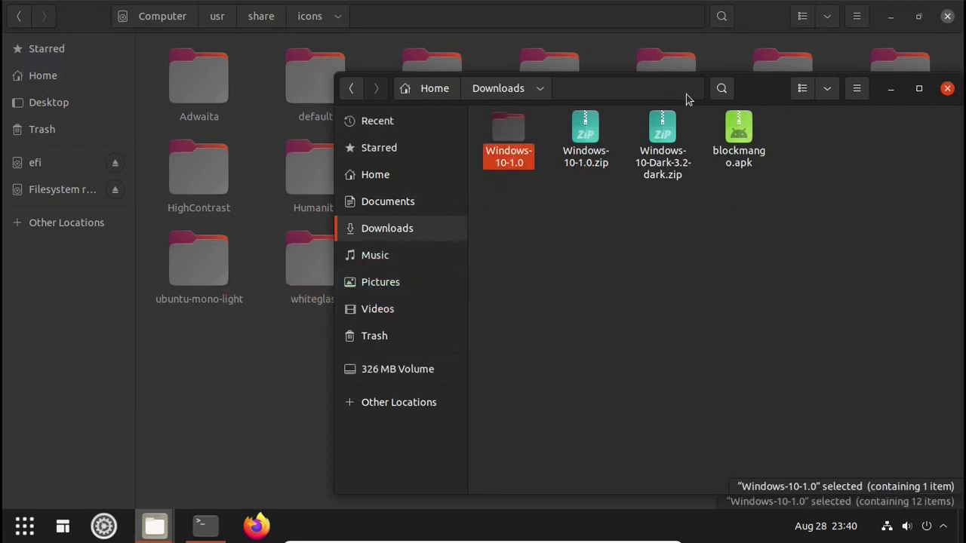
{"action": "left_click_drag", "start_coordinate": [686, 98], "coordinate": [629, 374]}
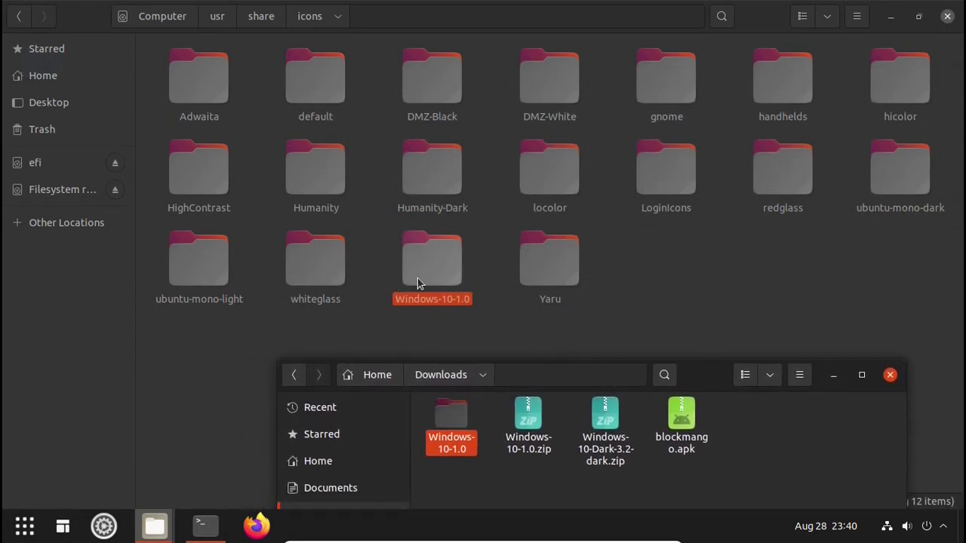
- Go up to /usr/share in the root window and open the themes folder
{"action": "left_click", "coordinate": [851, 449]}
{"action": "left_click", "coordinate": [719, 134]}
{"action": "key", "text": "alt+Up"}
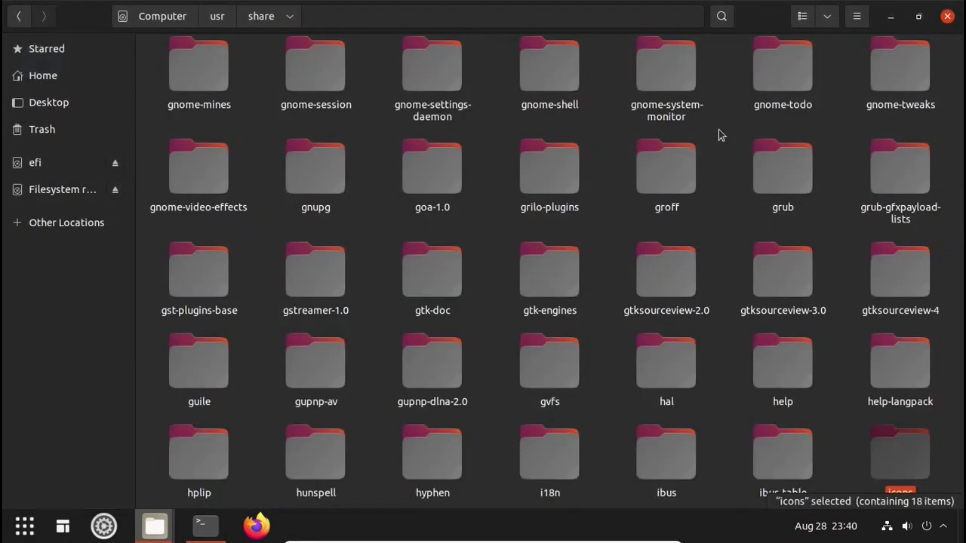
{"action": "scroll", "coordinate": [720, 144], "scroll_direction": "down", "scroll_amount": 5}
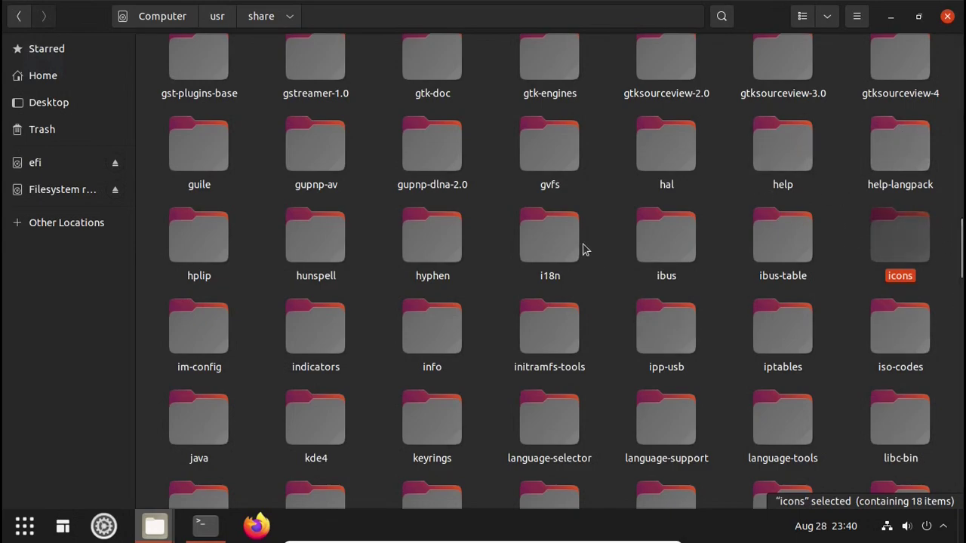
{"action": "scroll", "coordinate": [584, 250], "scroll_direction": "down", "scroll_amount": 5}
{"action": "scroll", "coordinate": [583, 249], "scroll_direction": "down", "scroll_amount": 15}
{"action": "scroll", "coordinate": [584, 250], "scroll_direction": "up", "scroll_amount": 3}
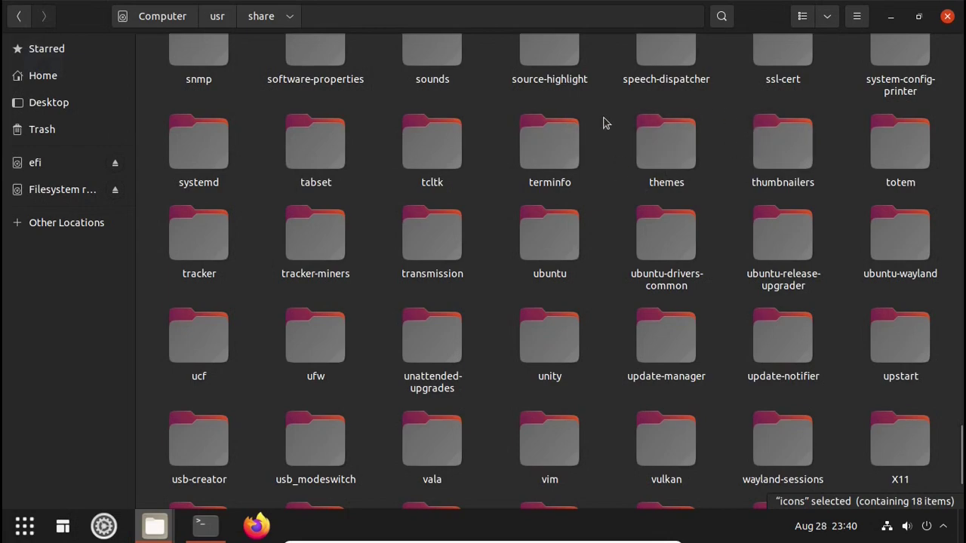
{"action": "double_click", "coordinate": [640, 132]}
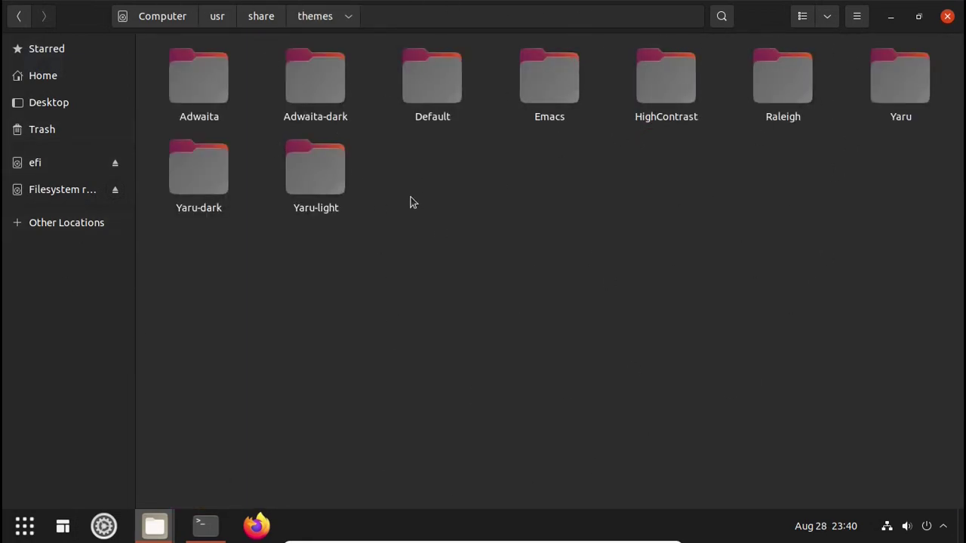
{"action": "key", "text": "super+Down"}
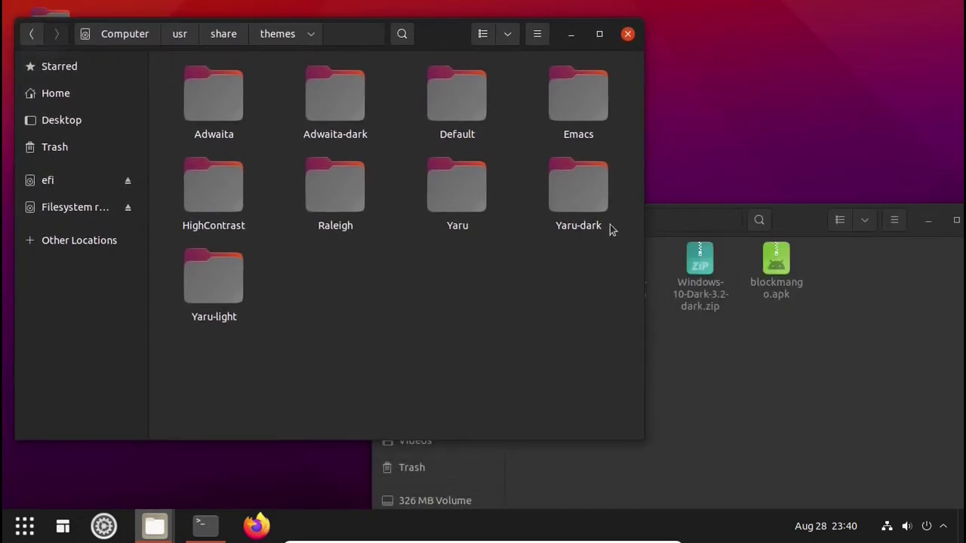
- Extract Windows-10-Dark-3.2-dark.zip, copy its folder into themes, and close Downloads
{"action": "left_click", "coordinate": [741, 305]}
{"action": "left_click_drag", "start_coordinate": [704, 222], "coordinate": [698, 108]}
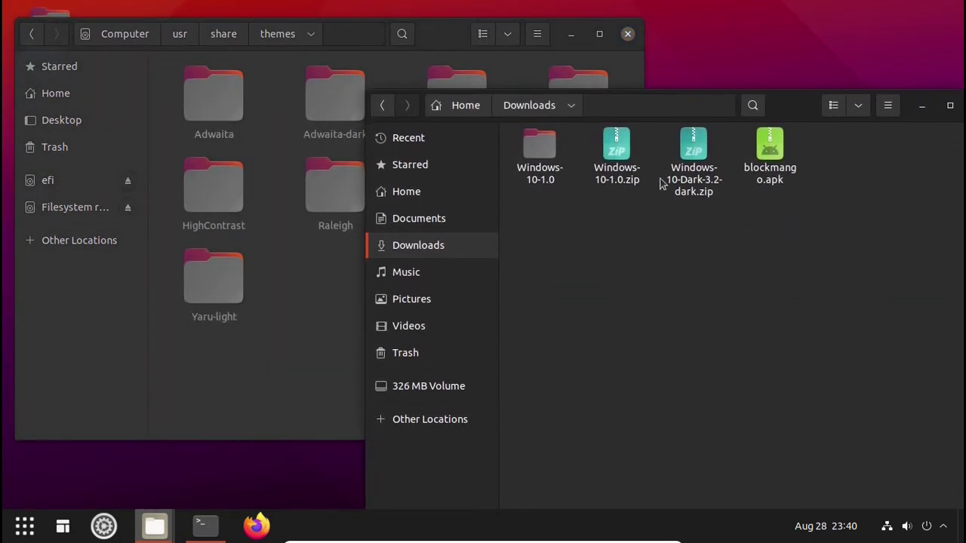
{"action": "left_click", "coordinate": [689, 154]}
{"action": "right_click", "coordinate": [689, 155]}
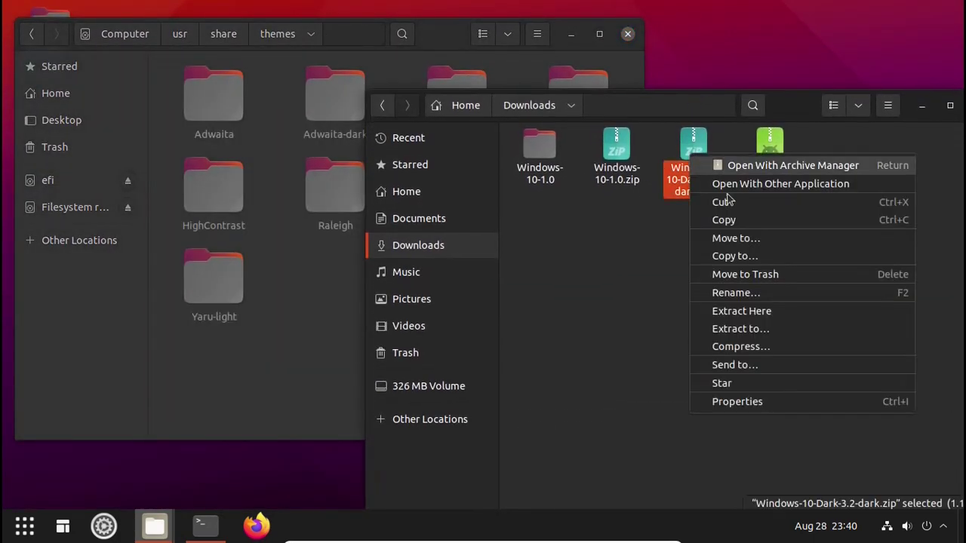
{"action": "left_click", "coordinate": [757, 309]}
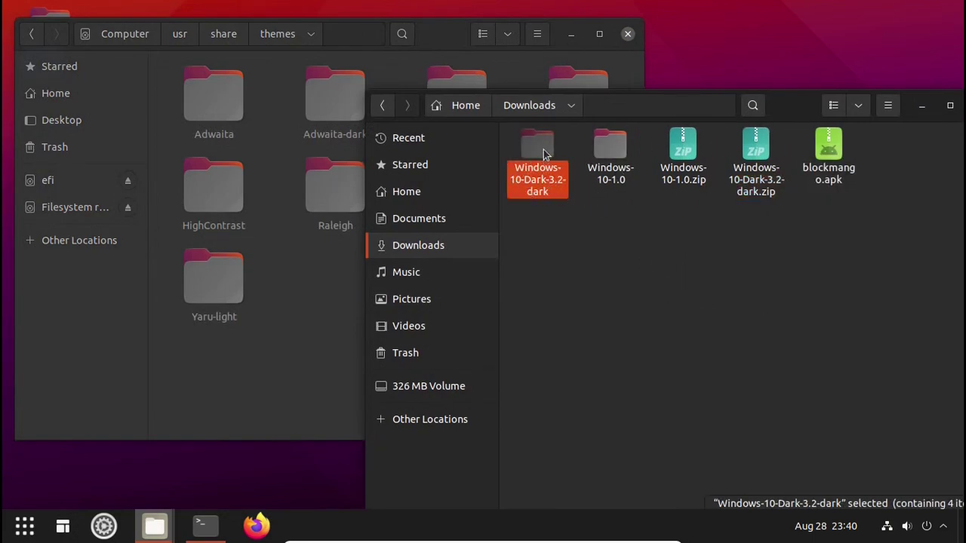
{"action": "left_click", "coordinate": [550, 220]}
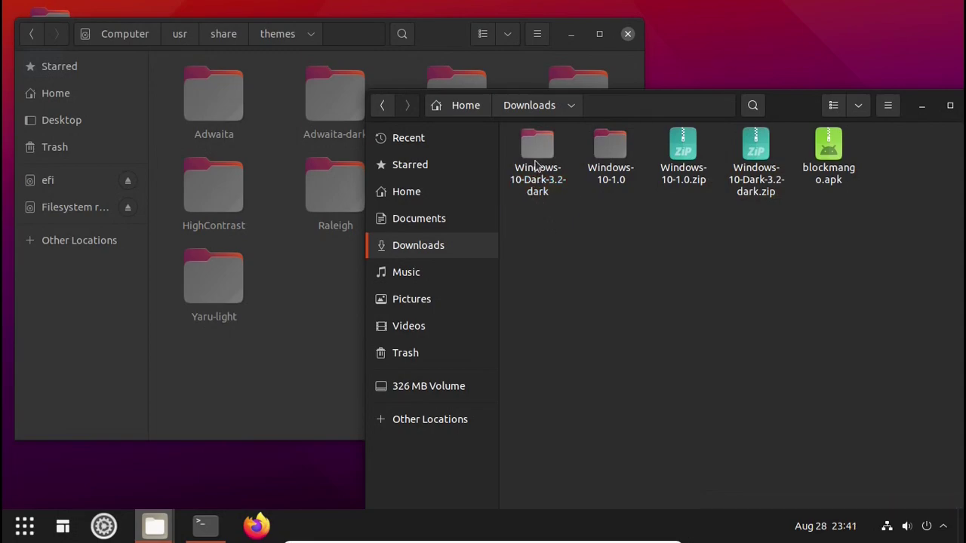
{"action": "left_click_drag", "start_coordinate": [541, 151], "coordinate": [337, 269]}
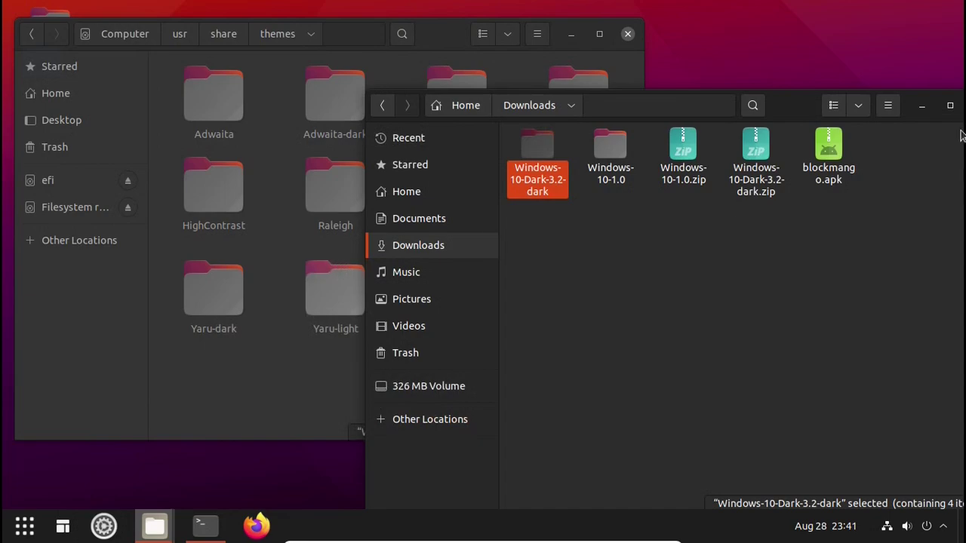
{"action": "left_click_drag", "start_coordinate": [784, 112], "coordinate": [741, 110]}
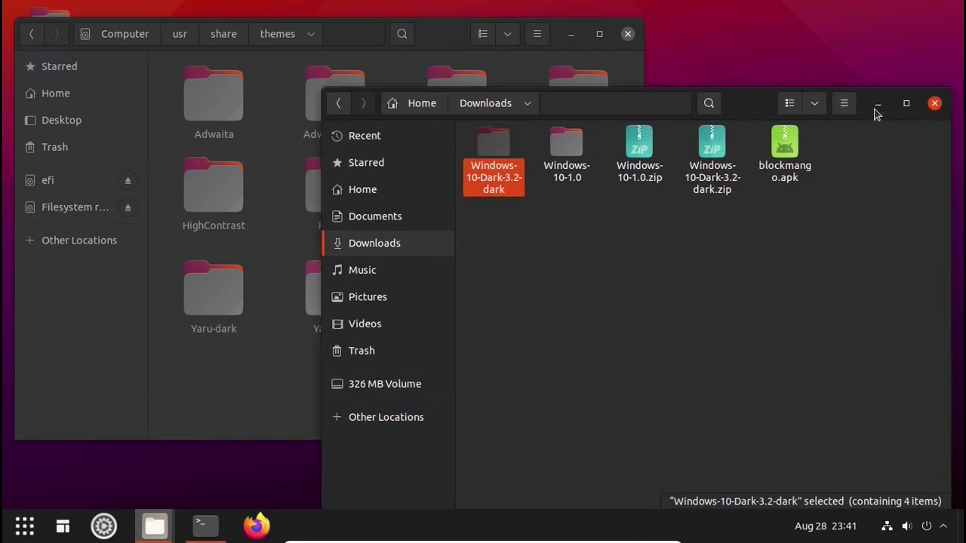
{"action": "left_click", "coordinate": [934, 104]}
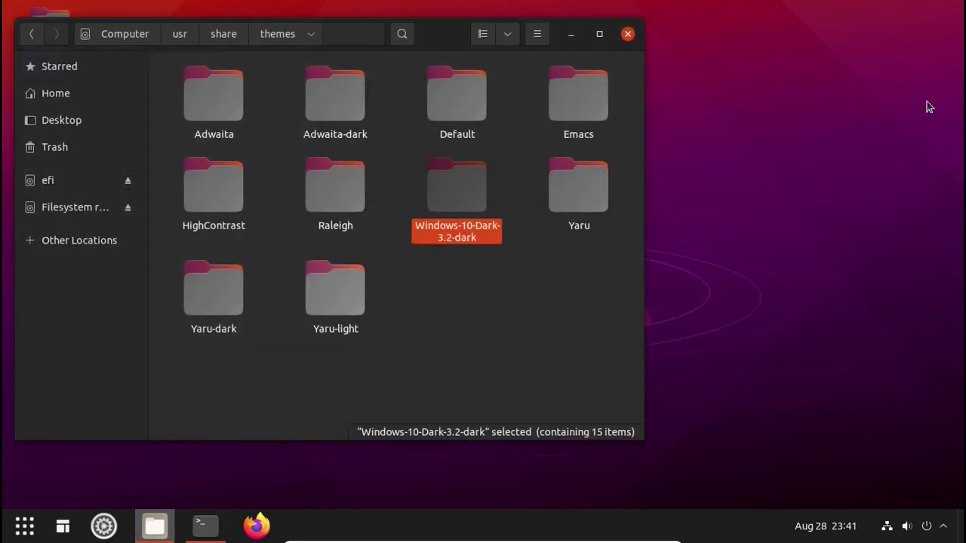
- Close the root Files window and the GNOME Terminal running sudo nautilus, confirming Close Terminal
{"action": "left_click", "coordinate": [627, 34]}
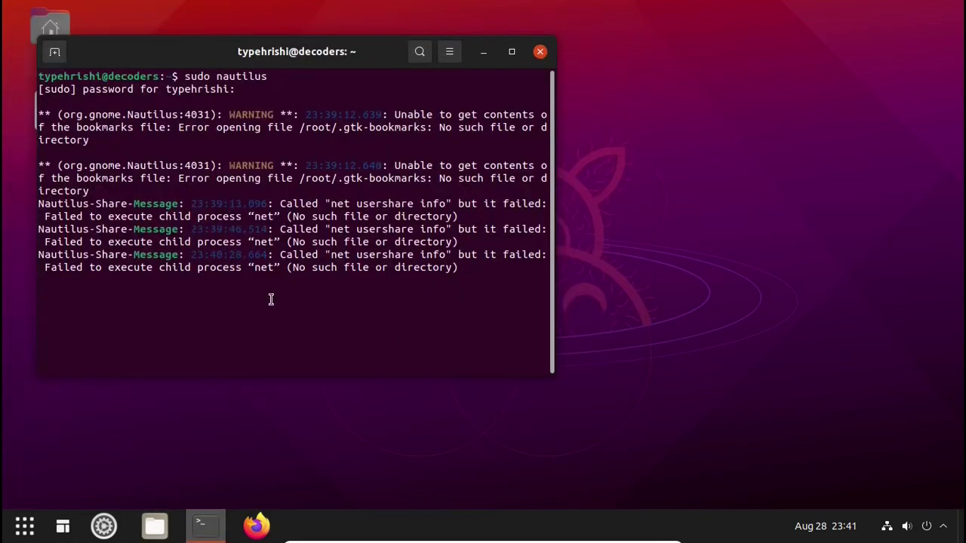
{"action": "left_click", "coordinate": [540, 52]}
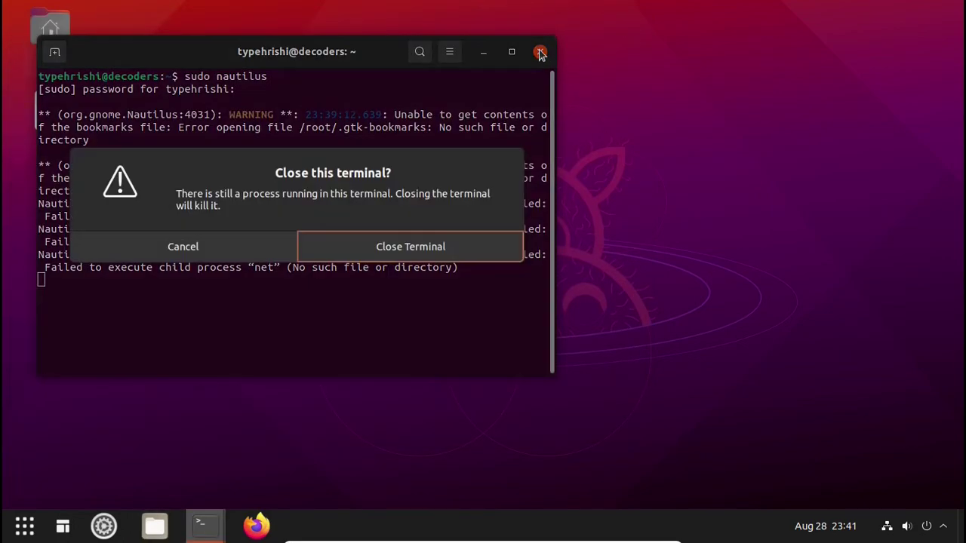
{"action": "left_click", "coordinate": [365, 250]}
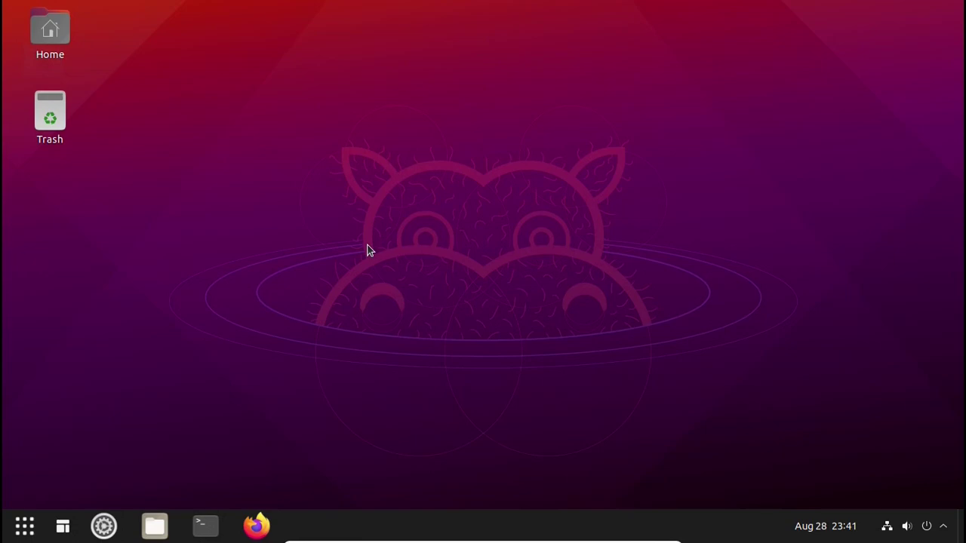
- Launch GNOME Tweaks from the last page of the application grid and maximize it
{"action": "left_click", "coordinate": [25, 526]}
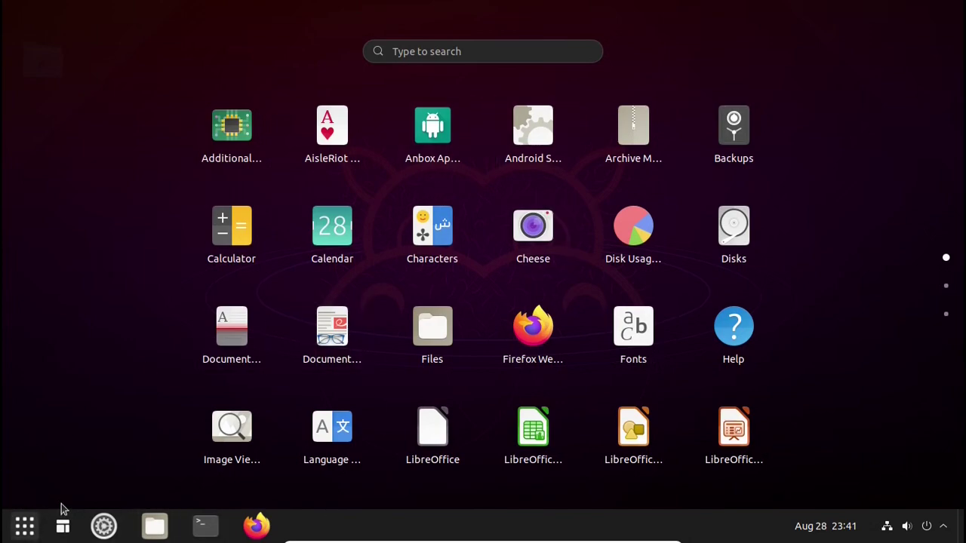
{"action": "scroll", "coordinate": [553, 285], "scroll_direction": "down", "scroll_amount": 2}
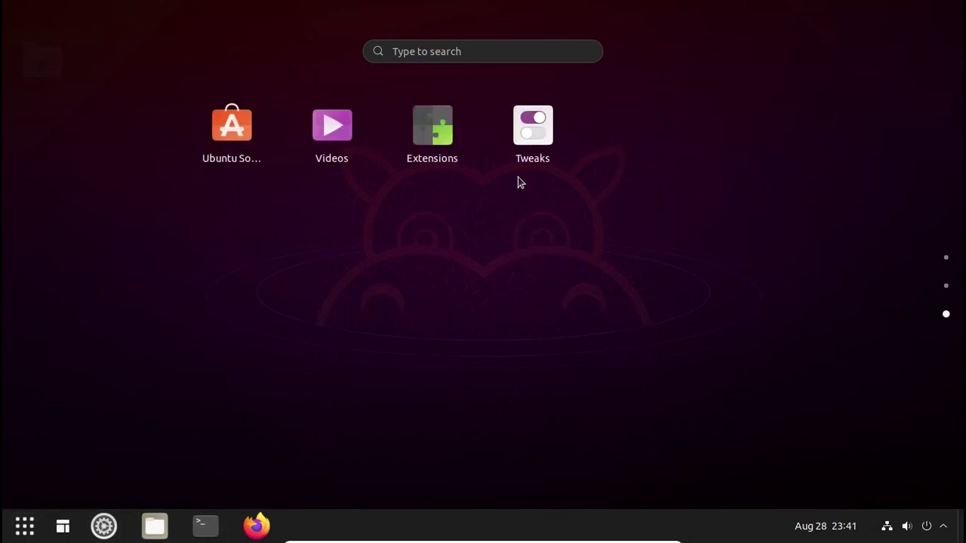
{"action": "left_click", "coordinate": [528, 132]}
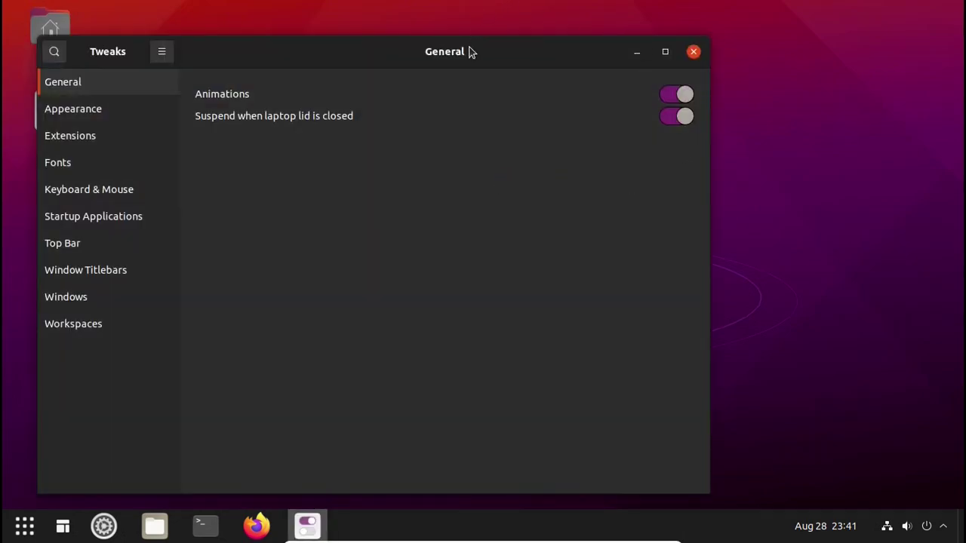
{"action": "left_click_drag", "start_coordinate": [469, 52], "coordinate": [596, 1]}
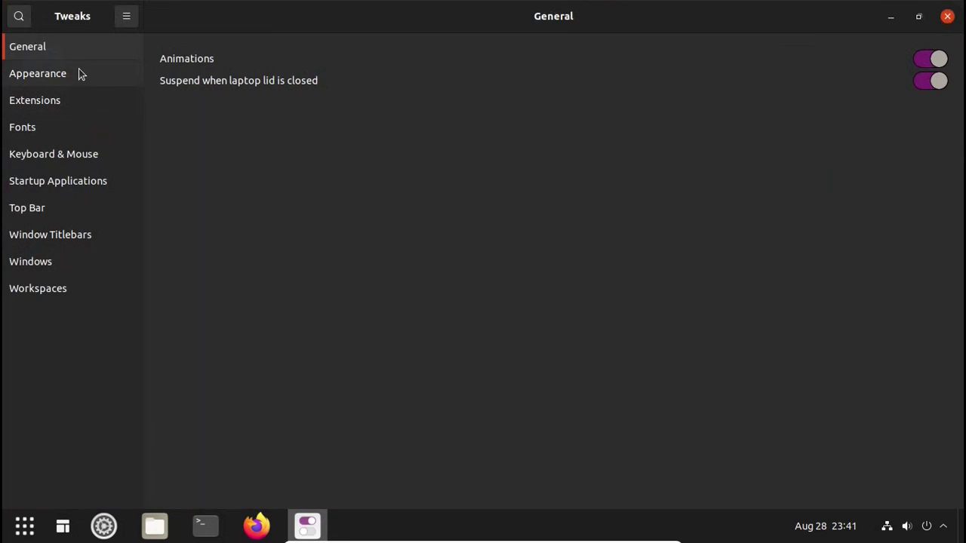
- In Appearance, set Applications to Windows-10-Dark-3.2-dark and Icons to Windows-10-1.0
{"action": "left_click", "coordinate": [80, 74]}
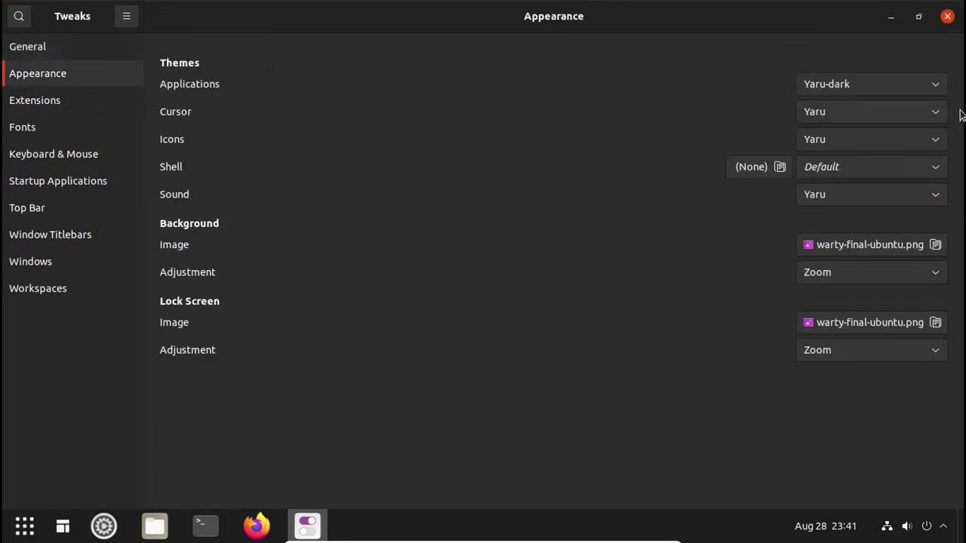
{"action": "left_click", "coordinate": [905, 89]}
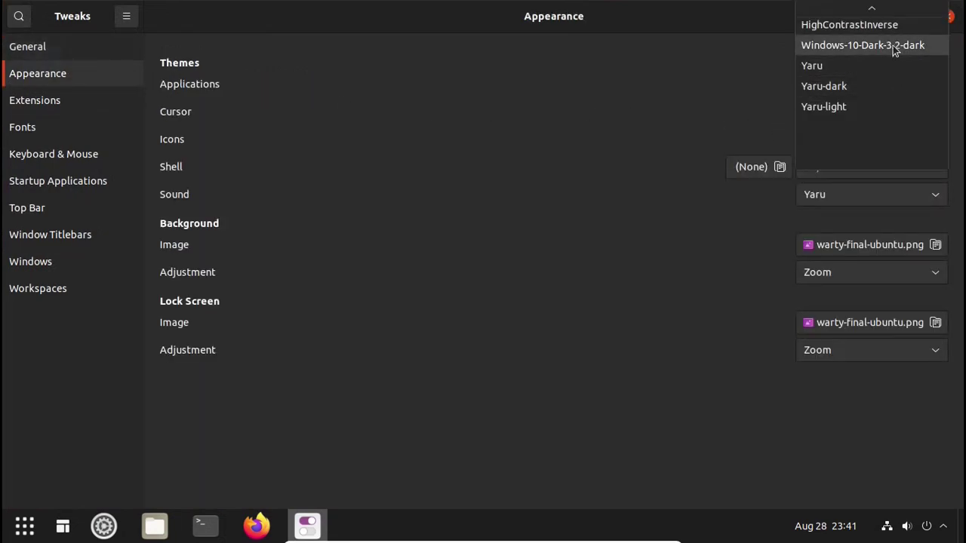
{"action": "left_click", "coordinate": [888, 47]}
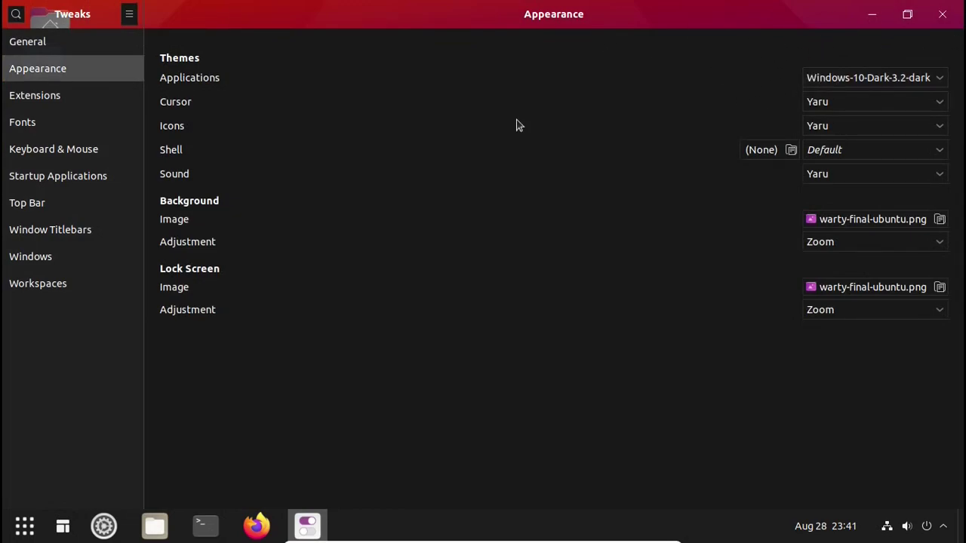
{"action": "left_click", "coordinate": [890, 125]}
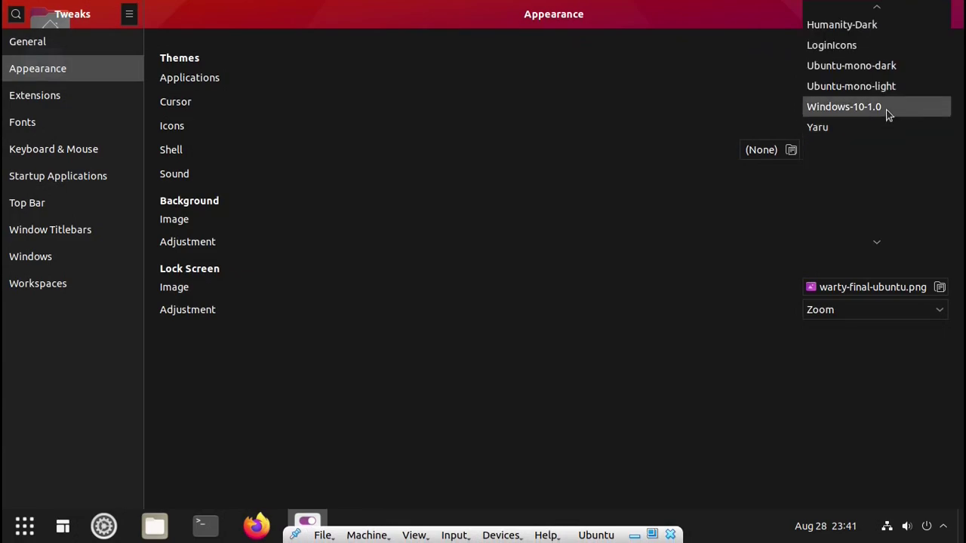
{"action": "key", "text": "Escape"}
{"action": "scroll", "coordinate": [888, 121], "scroll_direction": "down", "scroll_amount": 1}
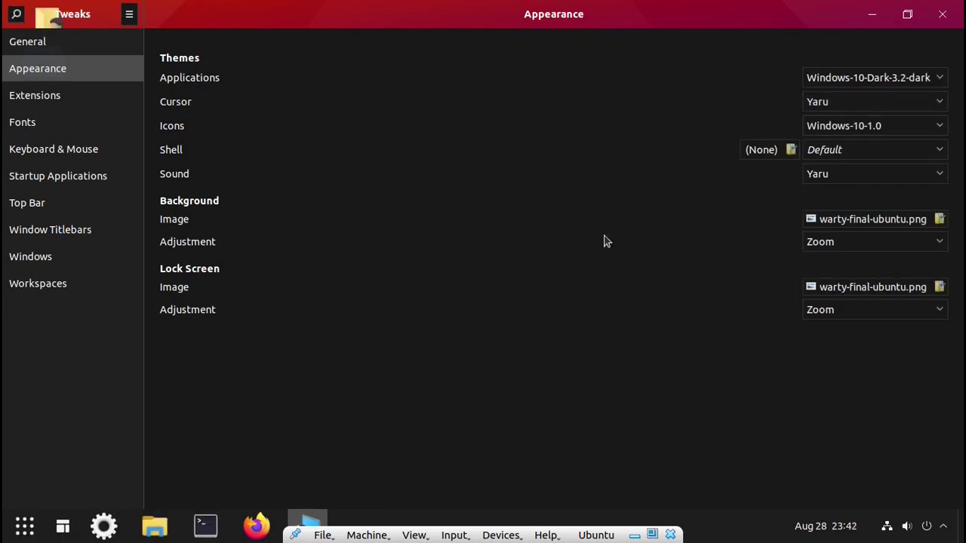
- Set the Shell theme to Windows-10-Dark-3.2-dark and close Tweaks
{"action": "double_click", "coordinate": [637, 10]}
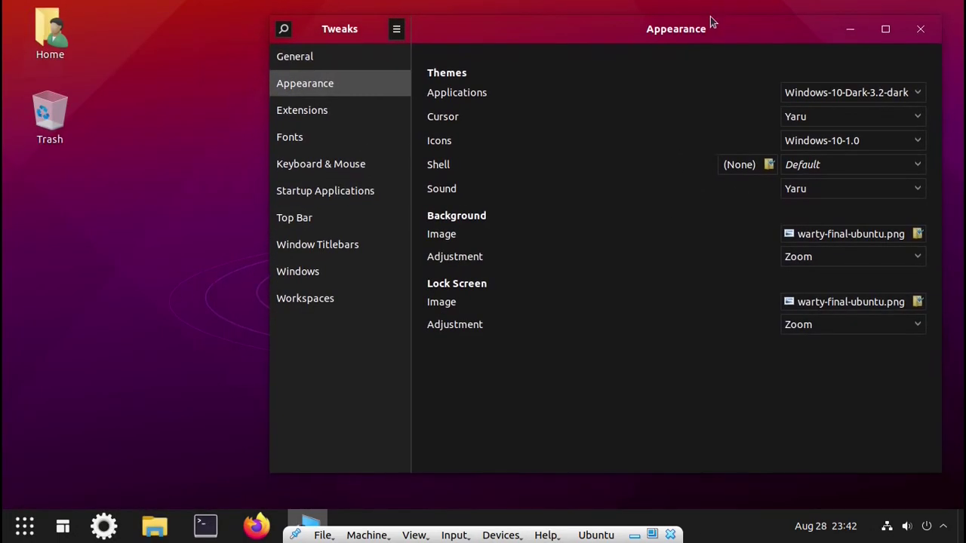
{"action": "left_click", "coordinate": [883, 29]}
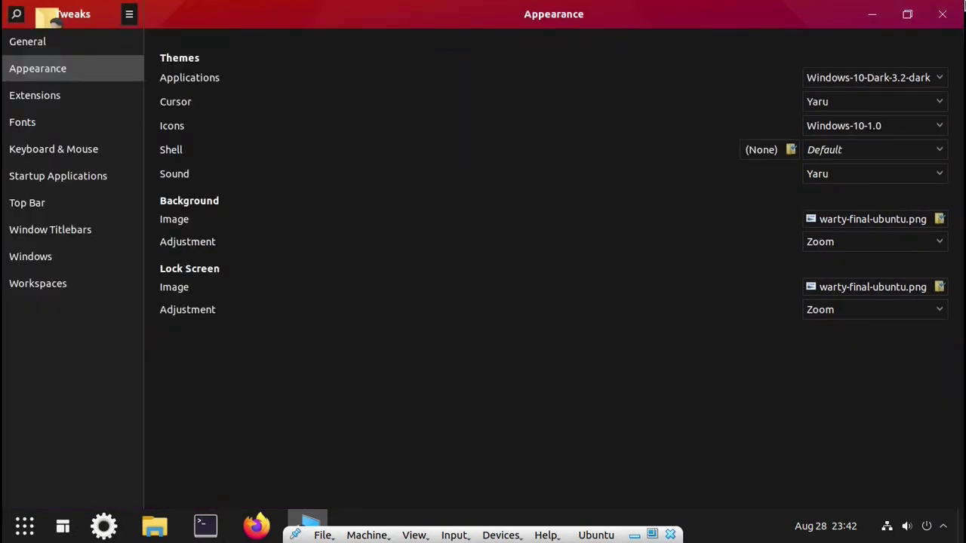
{"action": "left_click", "coordinate": [879, 151]}
{"action": "left_click", "coordinate": [892, 171]}
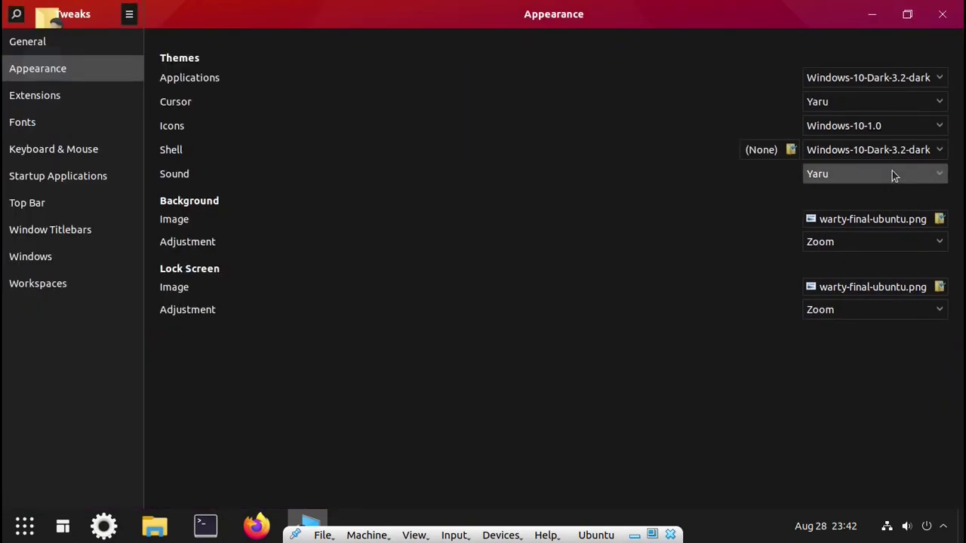
{"action": "left_click", "coordinate": [926, 526]}
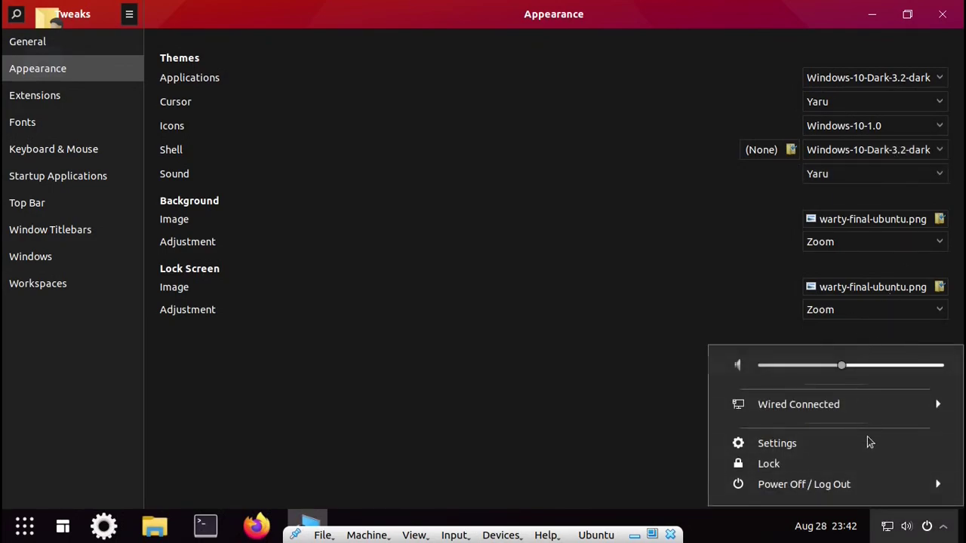
{"action": "left_click", "coordinate": [825, 526]}
{"action": "left_click", "coordinate": [751, 540]}
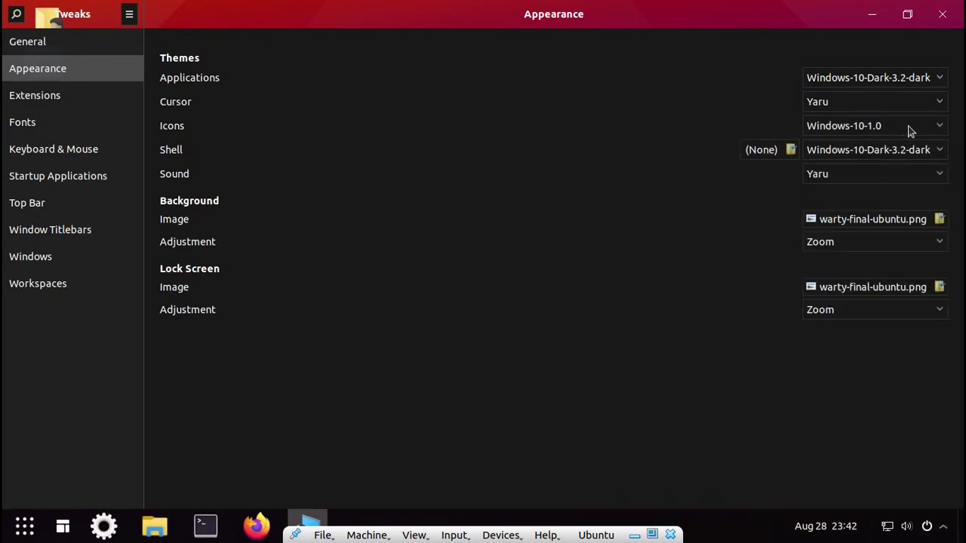
{"action": "left_click", "coordinate": [942, 13]}
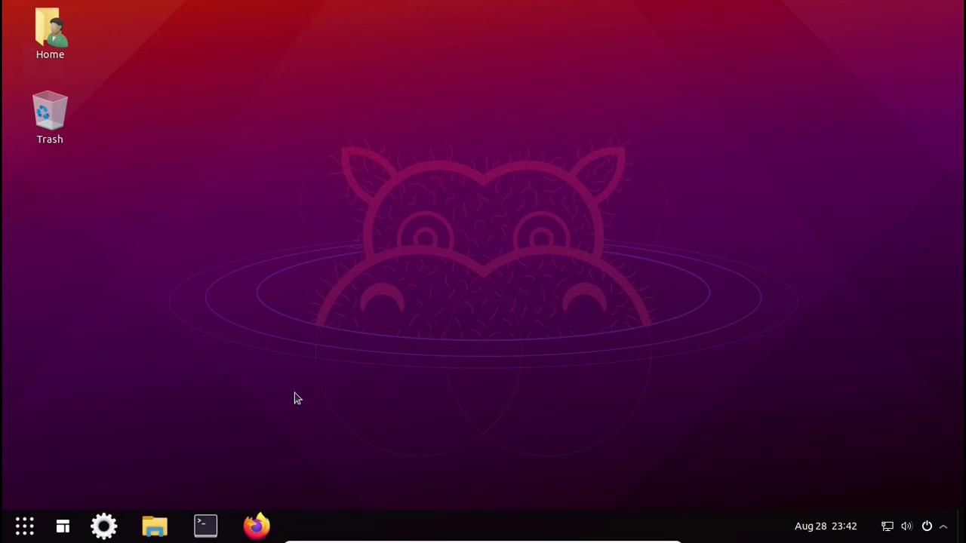
- Search the application overview for 'exte' and launch the Extensions app
{"action": "left_click", "coordinate": [25, 526]}
{"action": "scroll", "coordinate": [593, 326], "scroll_direction": "down", "scroll_amount": 1}
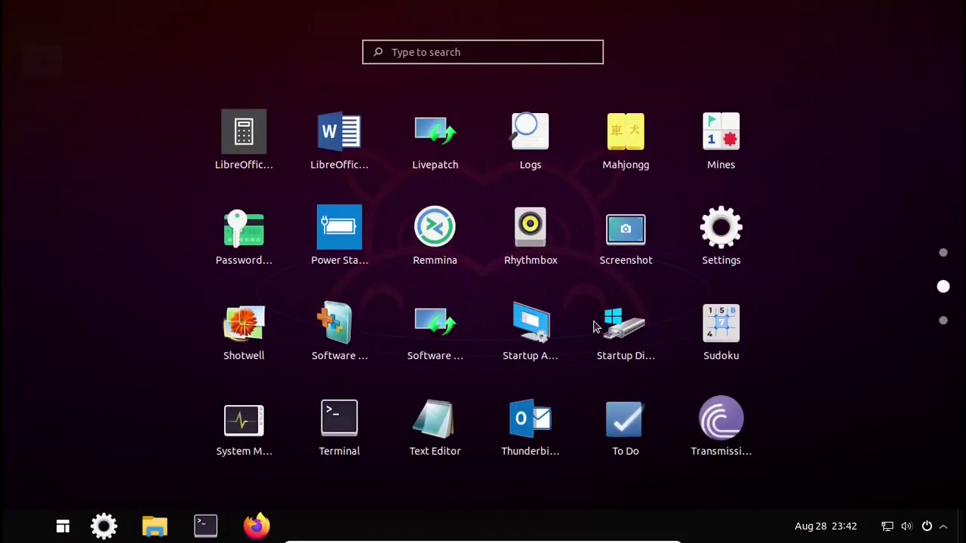
{"action": "scroll", "coordinate": [593, 326], "scroll_direction": "down", "scroll_amount": 1}
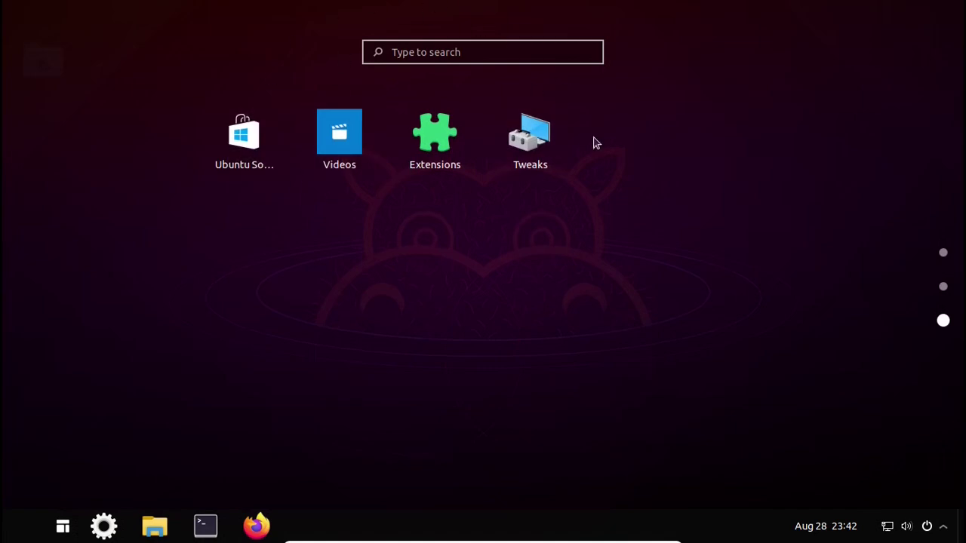
{"action": "left_click", "coordinate": [477, 48]}
{"action": "type", "text": "exte"}
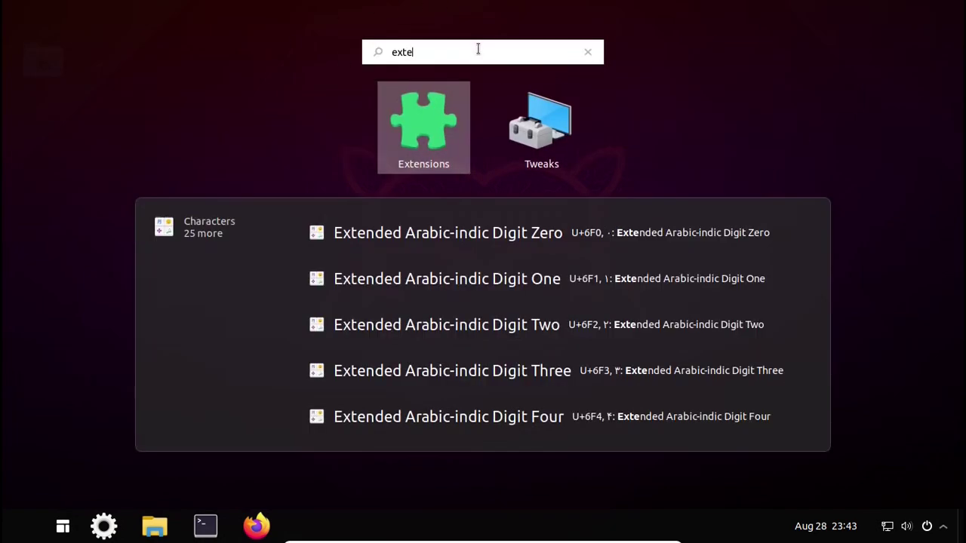
{"action": "left_click", "coordinate": [422, 112]}
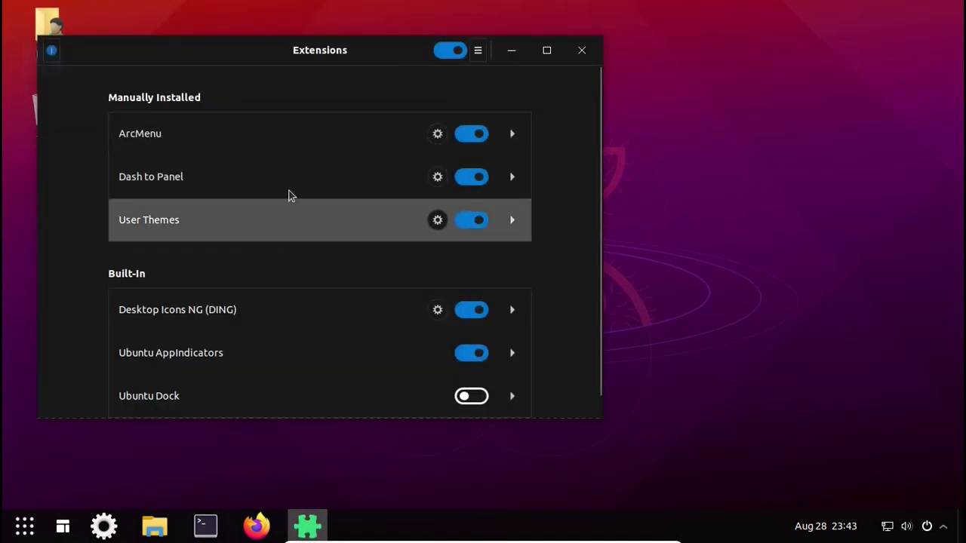
- Open Dash to Panel settings and set Panel thickness to 38 px
{"action": "left_click", "coordinate": [437, 177]}
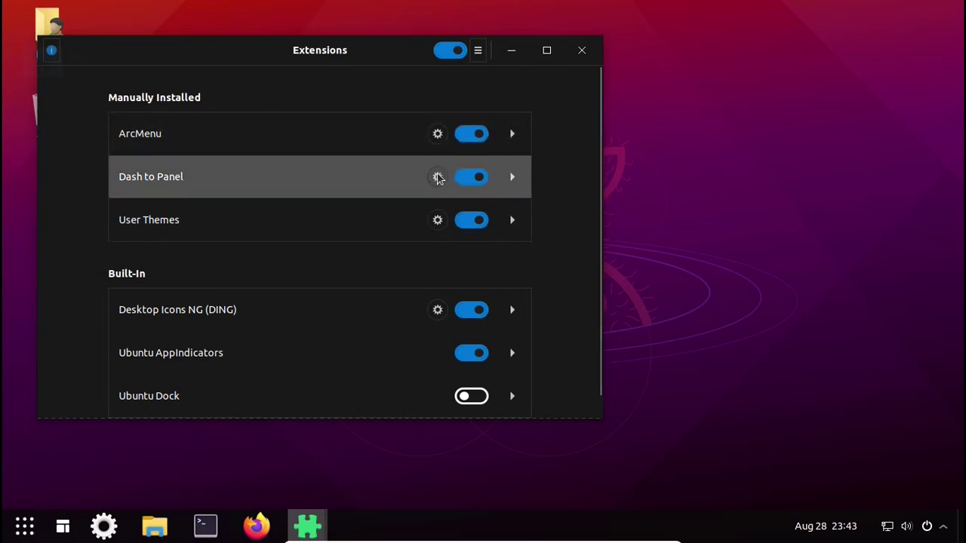
{"action": "left_click_drag", "start_coordinate": [388, 18], "coordinate": [460, 2]}
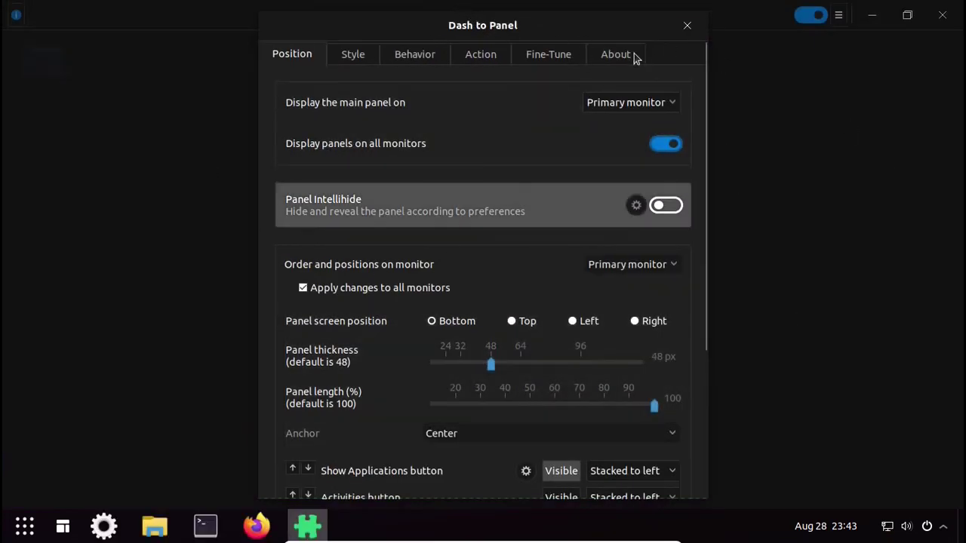
{"action": "scroll", "coordinate": [674, 287], "scroll_direction": "down", "scroll_amount": 4}
{"action": "scroll", "coordinate": [702, 276], "scroll_direction": "up", "scroll_amount": 4}
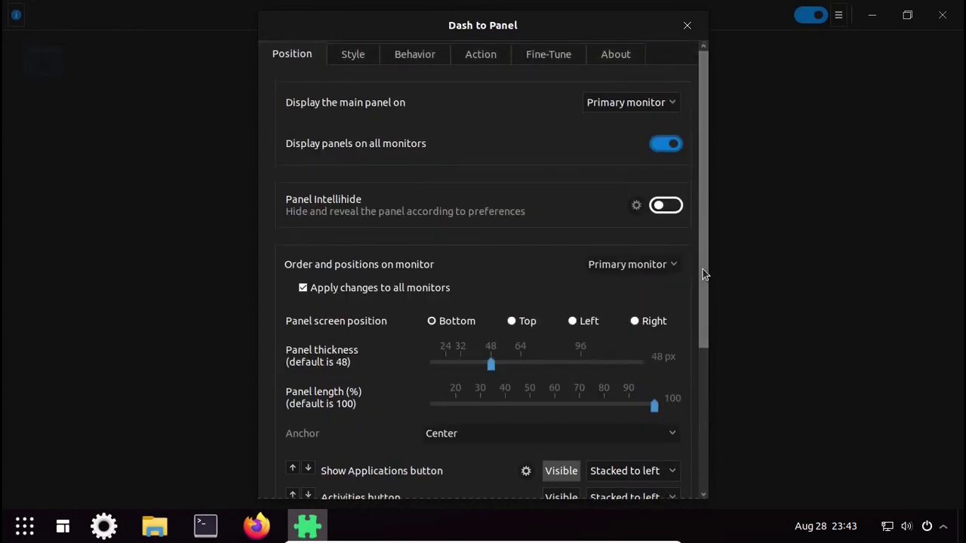
{"action": "left_click_drag", "start_coordinate": [703, 269], "coordinate": [689, 320]}
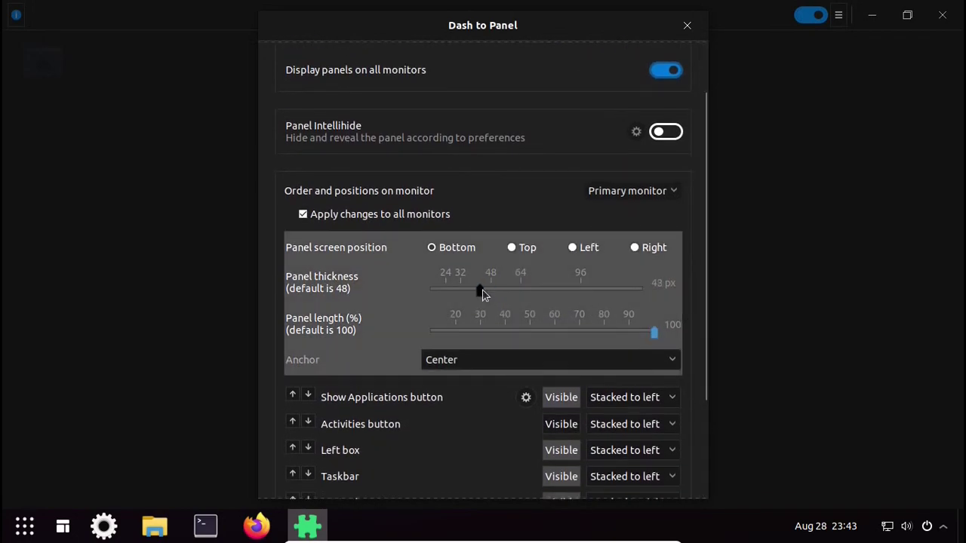
{"action": "left_click_drag", "start_coordinate": [477, 290], "coordinate": [473, 298]}
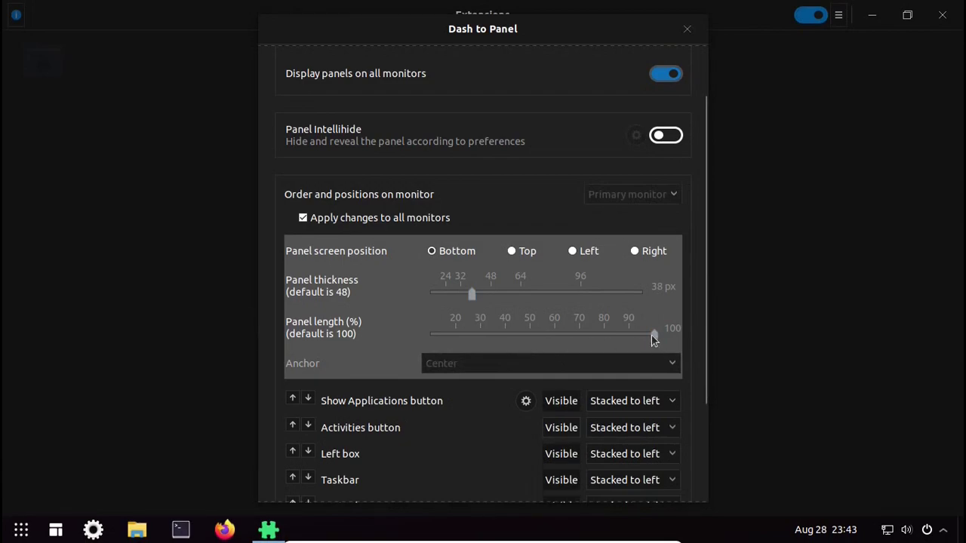
- Hide the panel's Show Applications button, leaving Intellihide off
{"action": "scroll", "coordinate": [446, 336], "scroll_direction": "down", "scroll_amount": 3}
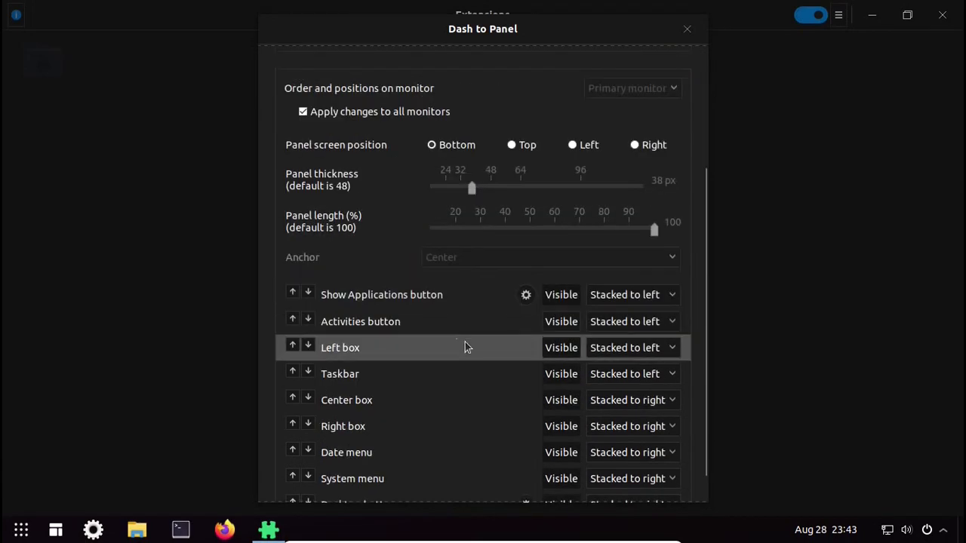
{"action": "left_click", "coordinate": [567, 294]}
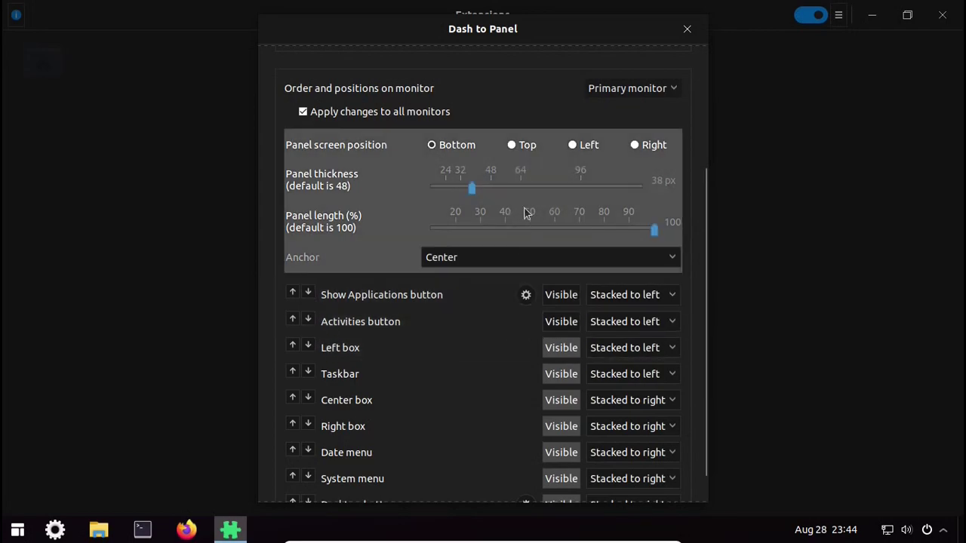
{"action": "left_click_drag", "start_coordinate": [704, 218], "coordinate": [711, 137]}
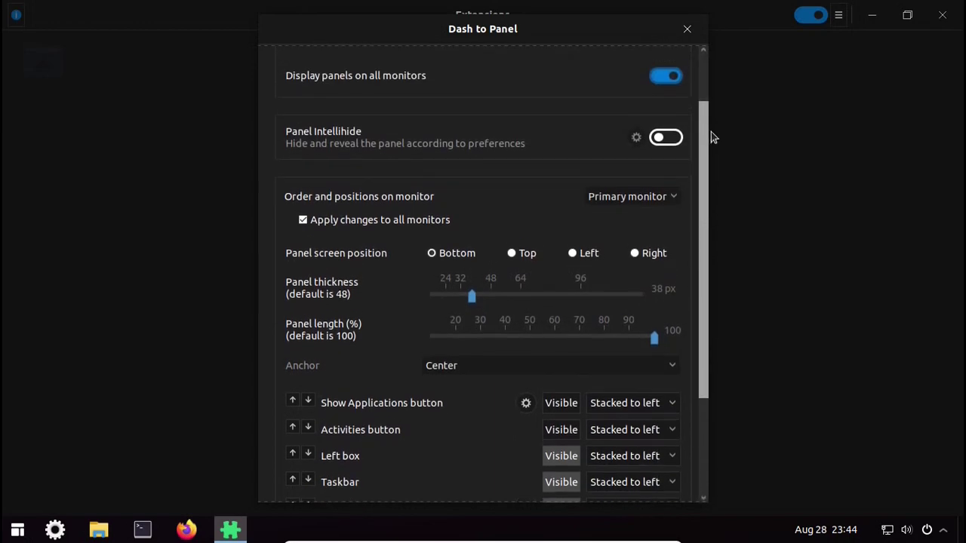
{"action": "scroll", "coordinate": [701, 134], "scroll_direction": "up", "scroll_amount": 2}
{"action": "left_click", "coordinate": [674, 196]}
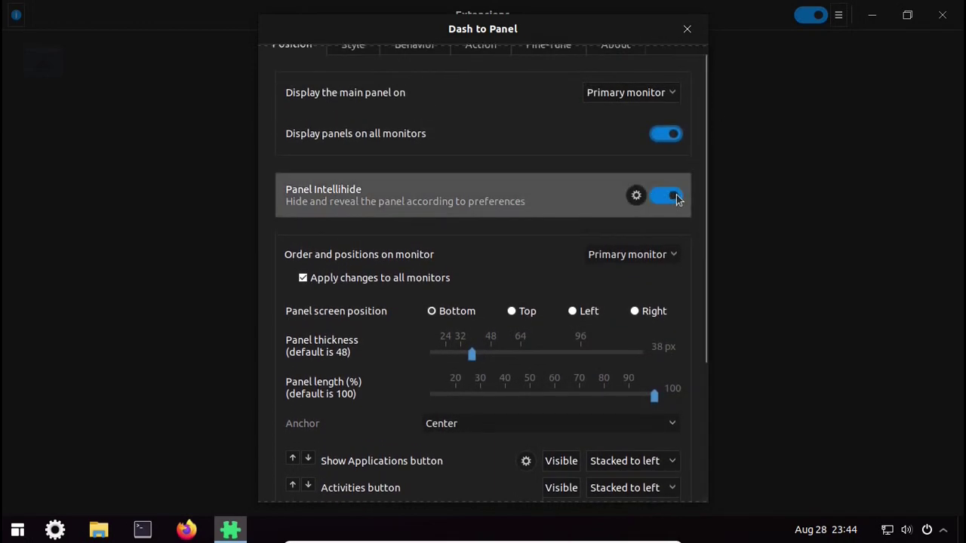
{"action": "left_click", "coordinate": [666, 201]}
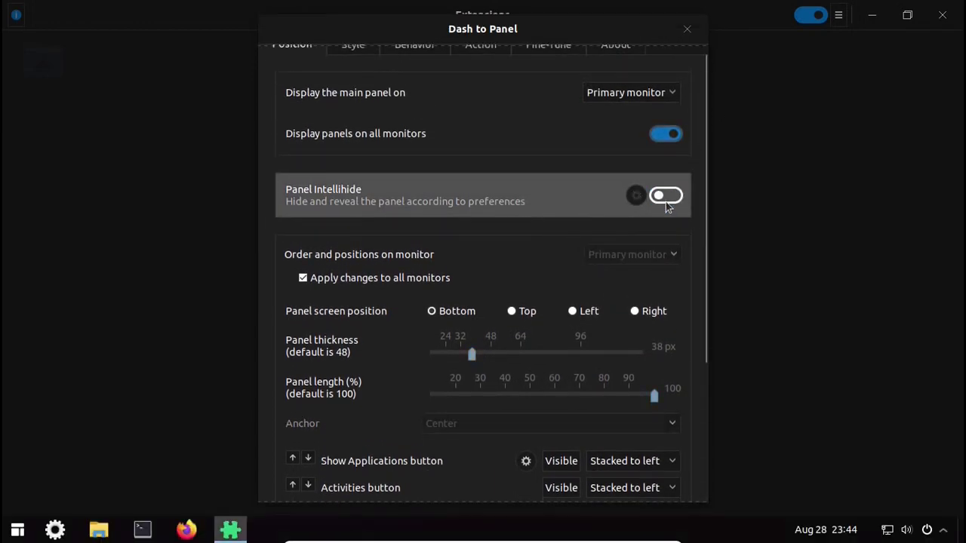
- On the Style tab, set App Icon Margin to 6 px and Padding to 2 px
{"action": "left_click", "coordinate": [373, 48]}
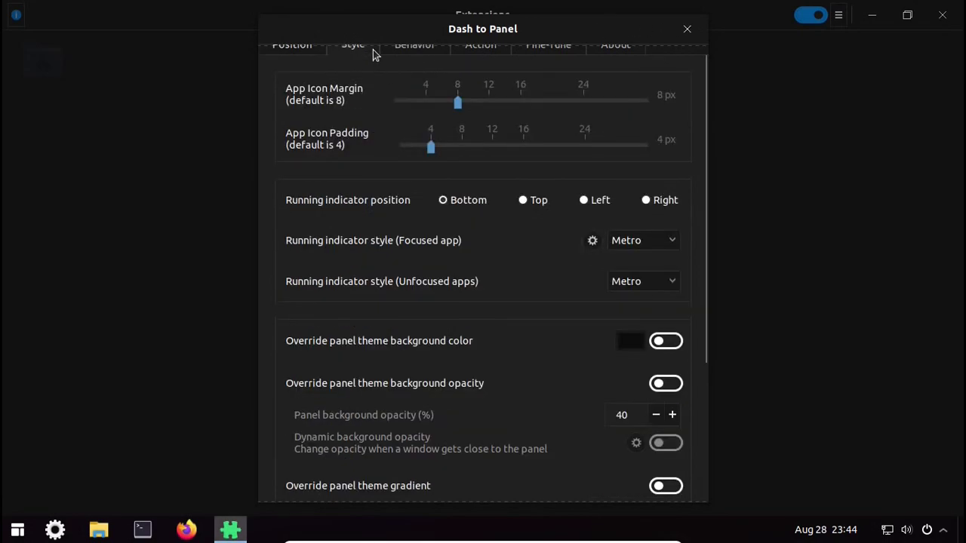
{"action": "left_click_drag", "start_coordinate": [446, 106], "coordinate": [443, 104]}
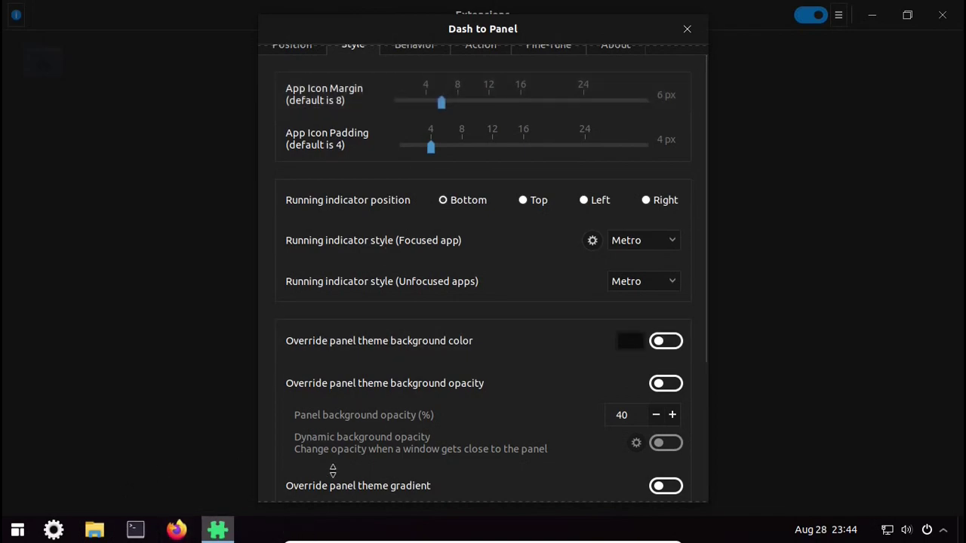
{"action": "left_click_drag", "start_coordinate": [431, 147], "coordinate": [415, 147]}
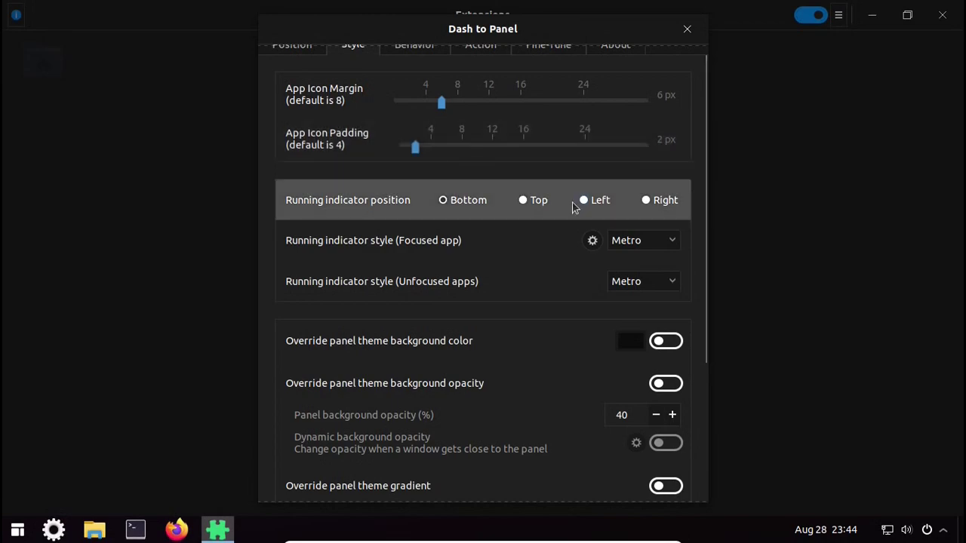
{"action": "scroll", "coordinate": [587, 254], "scroll_direction": "up", "scroll_amount": 1}
- Look through the Behavior, Action, Fine-Tune and About tabs, then close Dash to Panel settings
{"action": "left_click", "coordinate": [433, 58]}
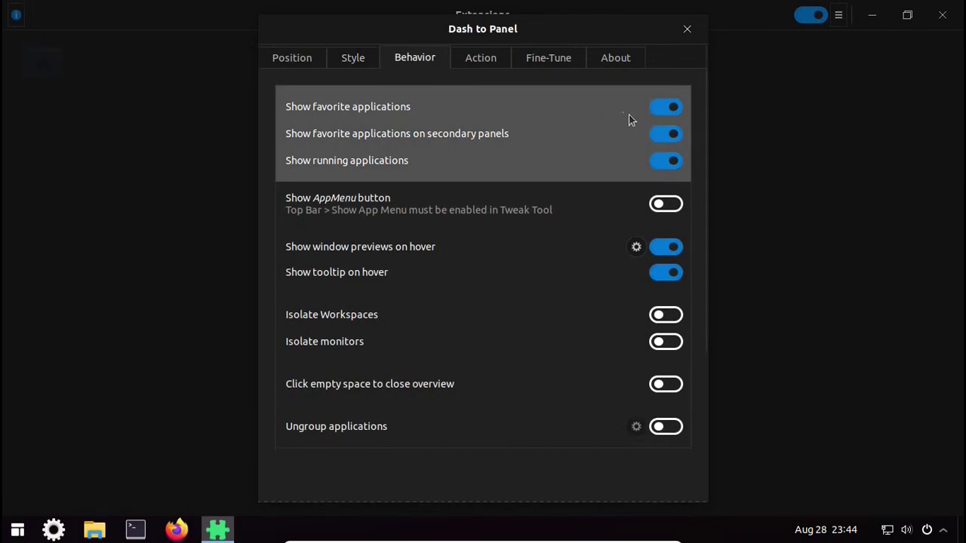
{"action": "left_click", "coordinate": [478, 59]}
{"action": "left_click", "coordinate": [562, 64]}
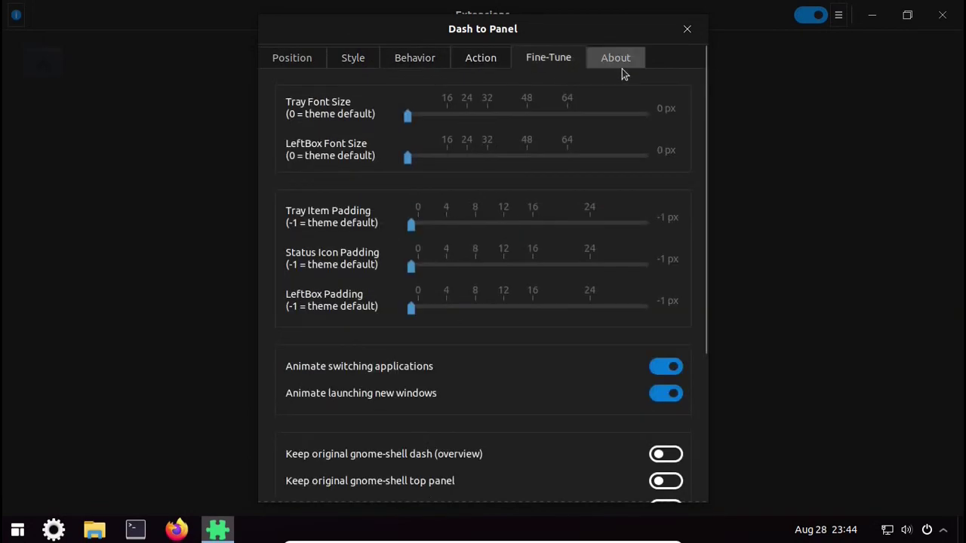
{"action": "left_click", "coordinate": [616, 59]}
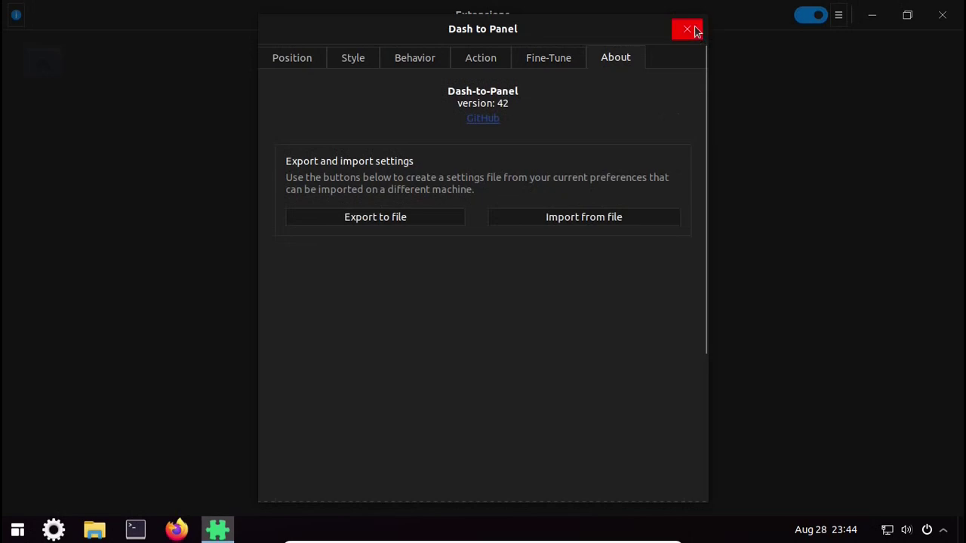
{"action": "left_click", "coordinate": [686, 28]}
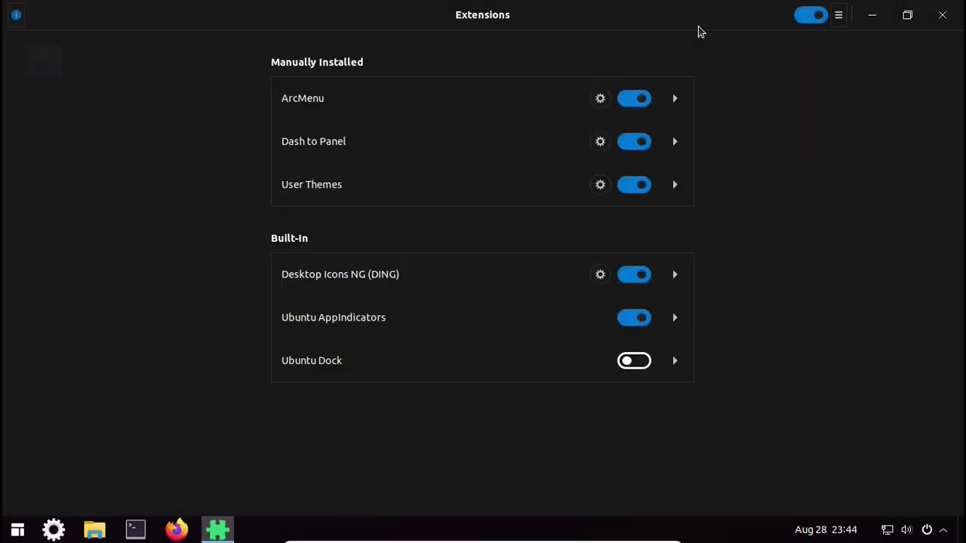
- Open ArcMenu's settings and switch on 'Display ArcMenu on all monitors'
{"action": "left_click", "coordinate": [601, 99]}
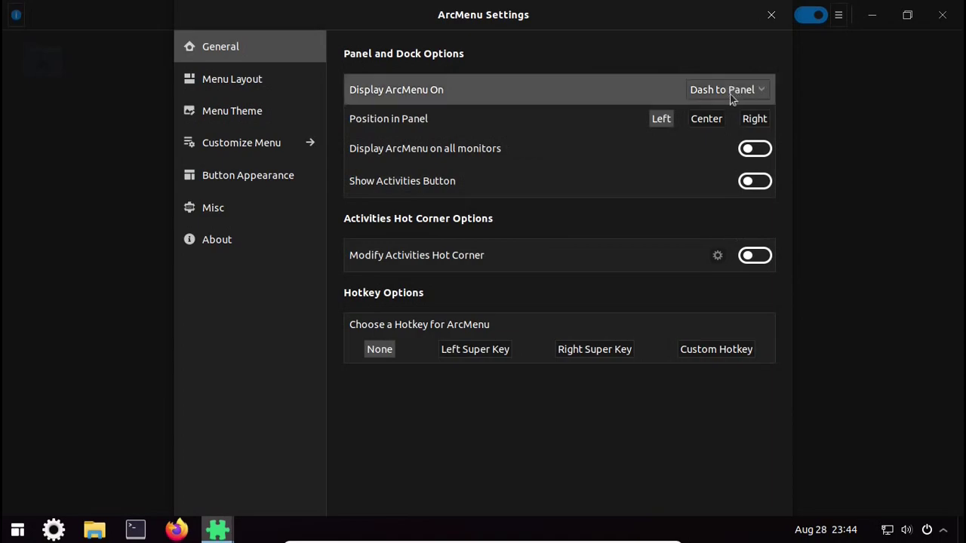
{"action": "left_click", "coordinate": [752, 154]}
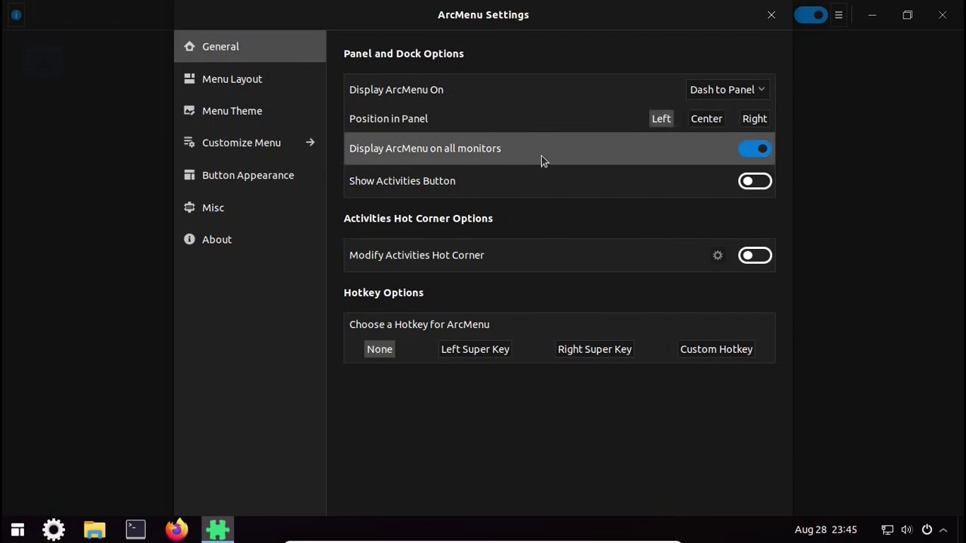
- Apply the Windows layout from Menu Layout's Modern Menu Layouts
{"action": "left_click", "coordinate": [222, 81]}
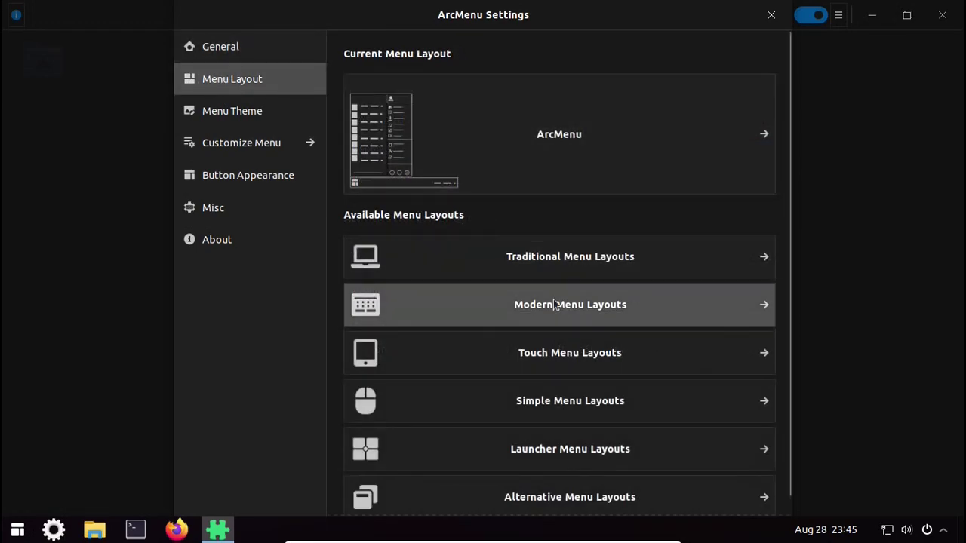
{"action": "left_click", "coordinate": [553, 305]}
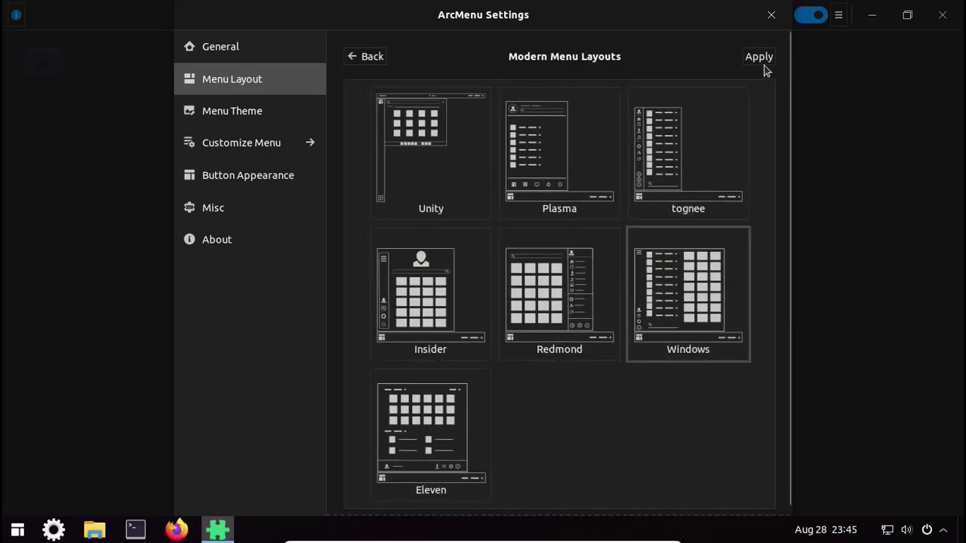
{"action": "left_click", "coordinate": [760, 57]}
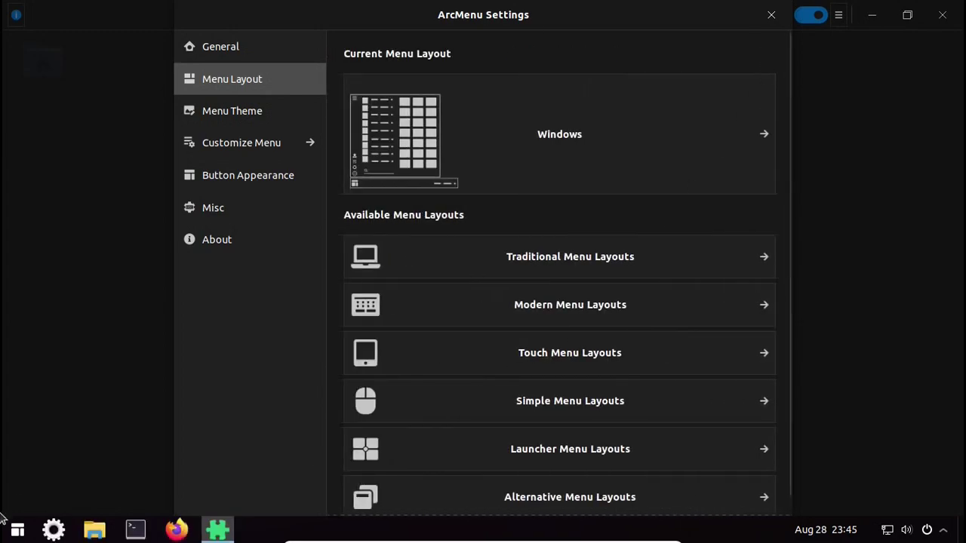
- Try out the new Windows-style start menu, scrolling its list, then dismiss it
{"action": "left_click", "coordinate": [13, 531]}
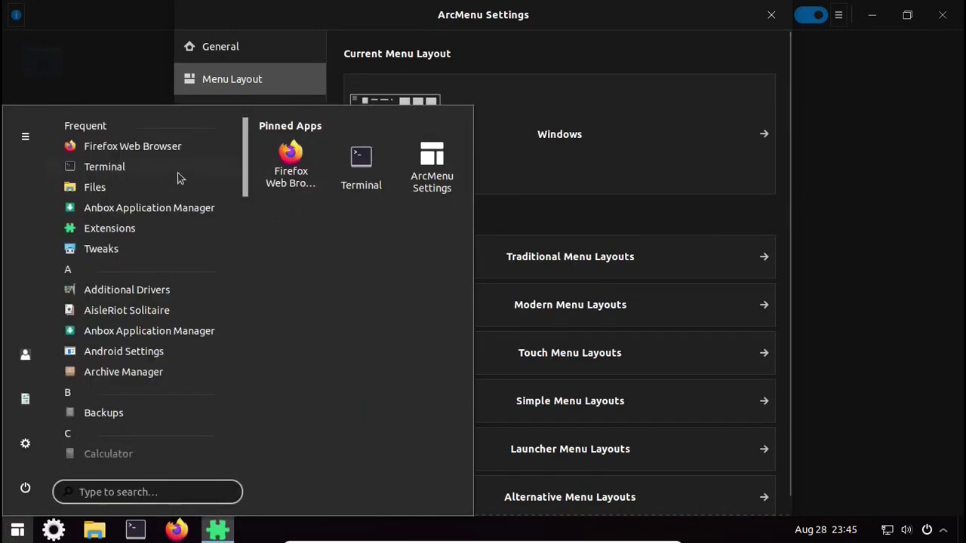
{"action": "scroll", "coordinate": [151, 233], "scroll_direction": "down", "scroll_amount": 1}
{"action": "scroll", "coordinate": [202, 298], "scroll_direction": "down", "scroll_amount": 5}
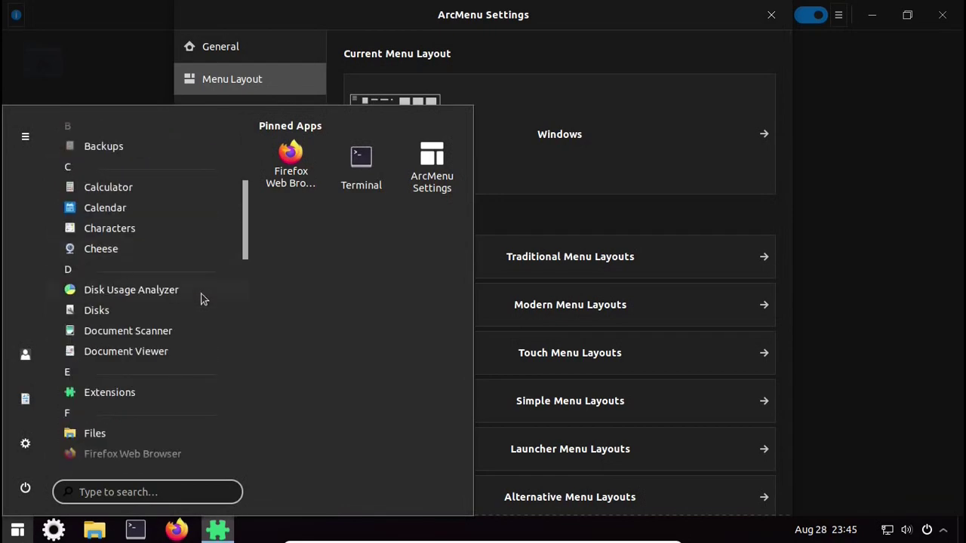
{"action": "scroll", "coordinate": [137, 188], "scroll_direction": "up", "scroll_amount": 4}
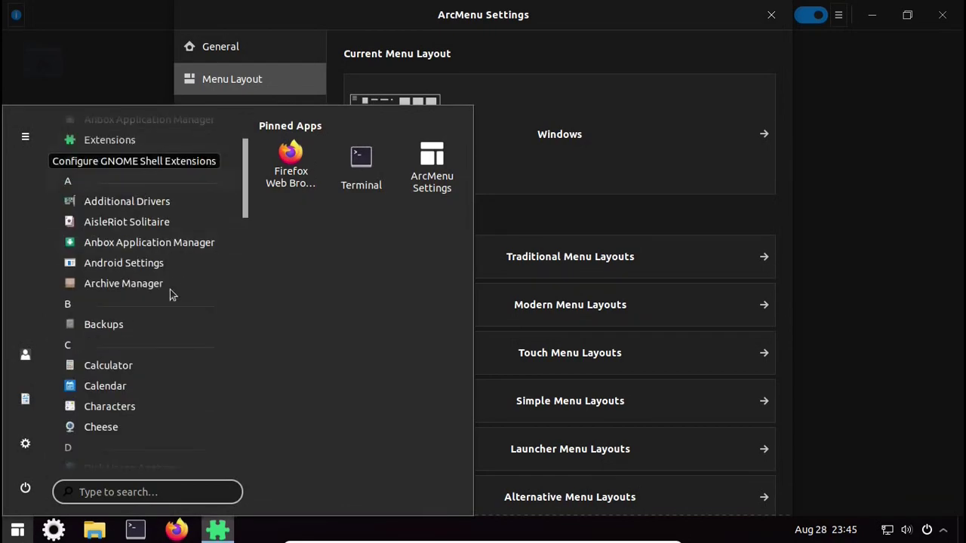
{"action": "scroll", "coordinate": [156, 402], "scroll_direction": "down", "scroll_amount": 2}
{"action": "scroll", "coordinate": [157, 402], "scroll_direction": "down", "scroll_amount": 3}
{"action": "left_click", "coordinate": [625, 211]}
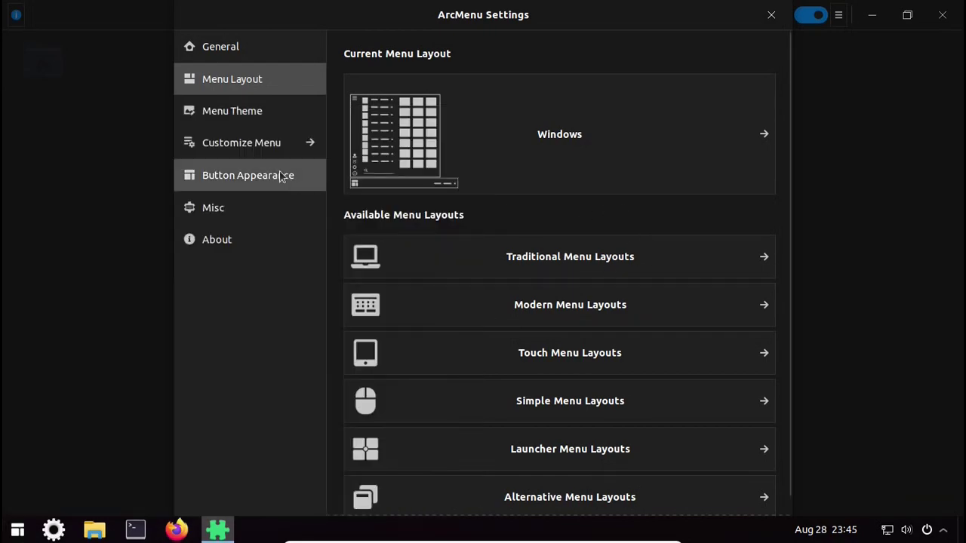
- Set the ArcMenu button icon to the Ubuntu logo from Distro Icons
{"action": "left_click", "coordinate": [248, 175]}
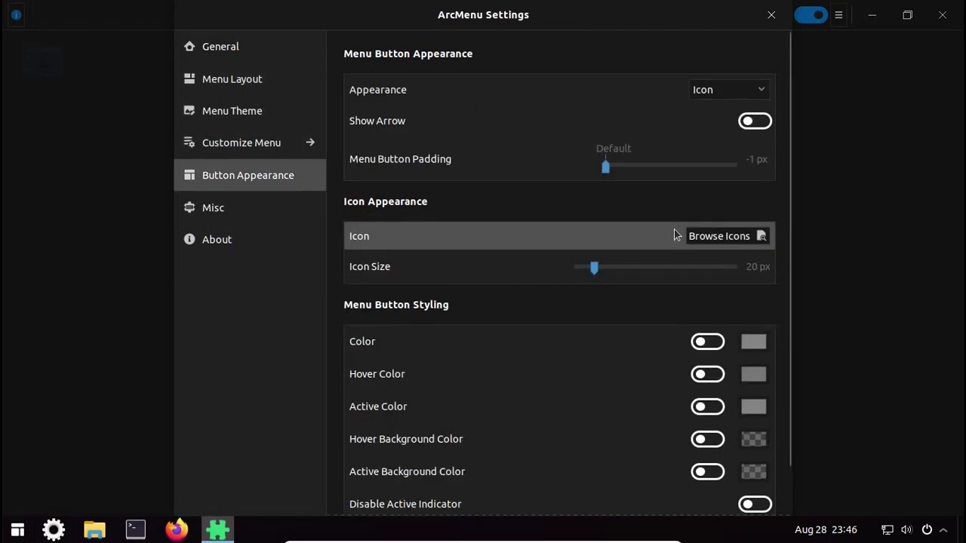
{"action": "left_click", "coordinate": [719, 236]}
{"action": "scroll", "coordinate": [461, 219], "scroll_direction": "down", "scroll_amount": 4}
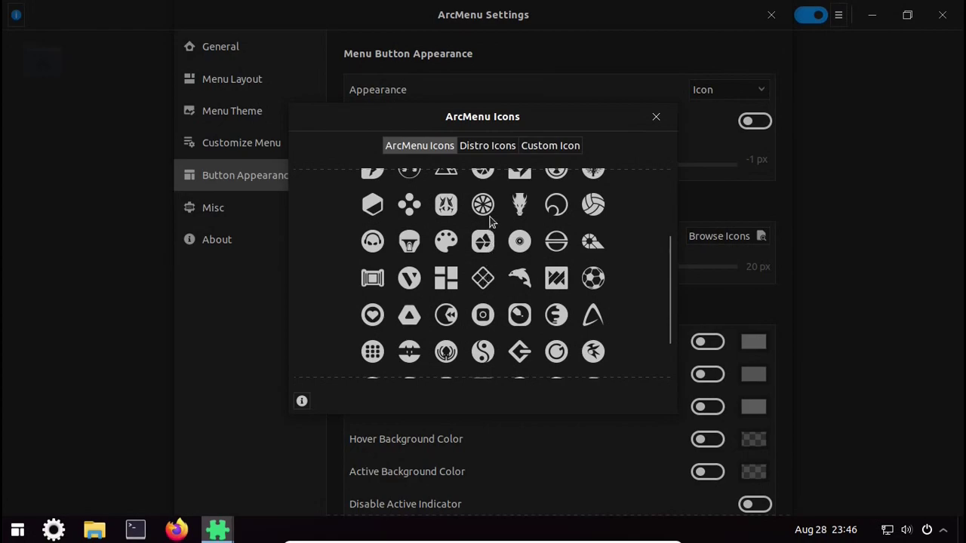
{"action": "scroll", "coordinate": [490, 217], "scroll_direction": "up", "scroll_amount": 4}
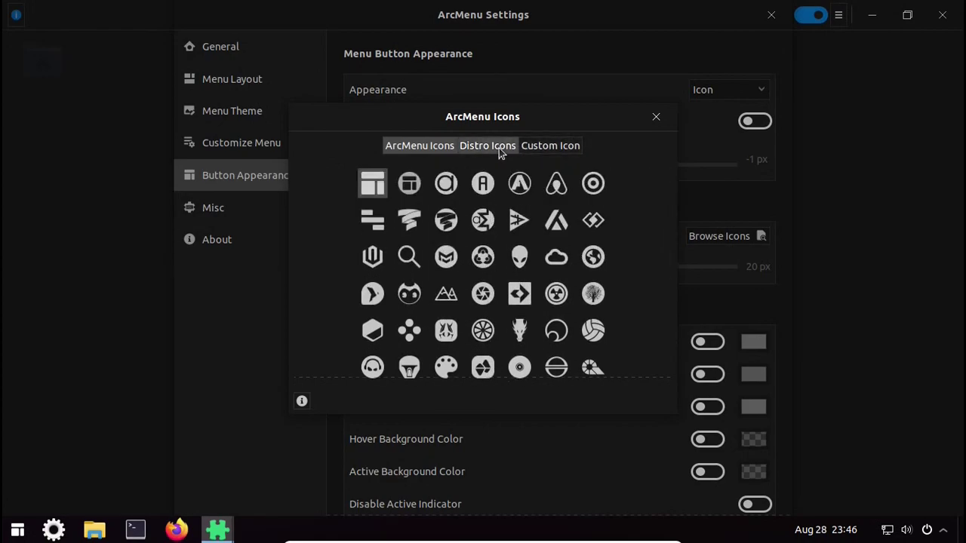
{"action": "left_click", "coordinate": [498, 147]}
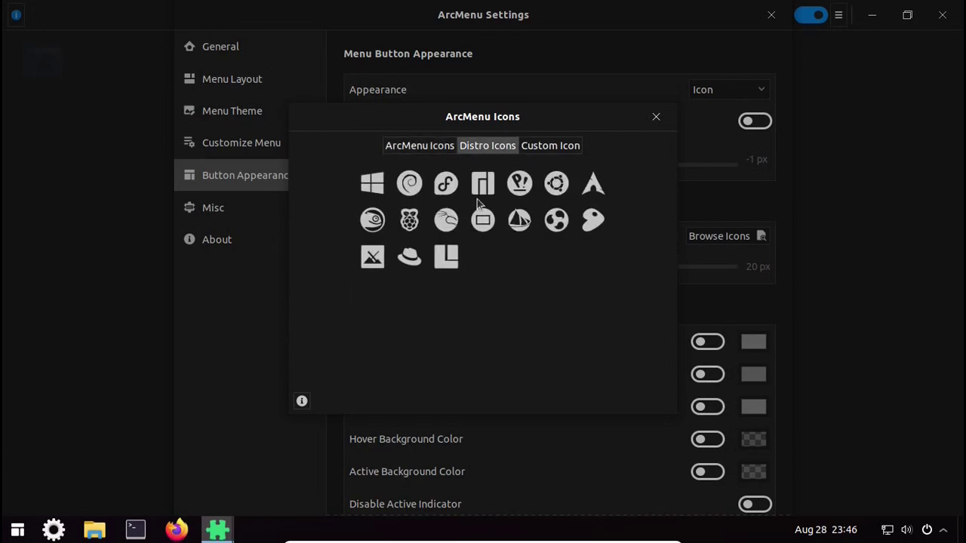
{"action": "left_click", "coordinate": [549, 186]}
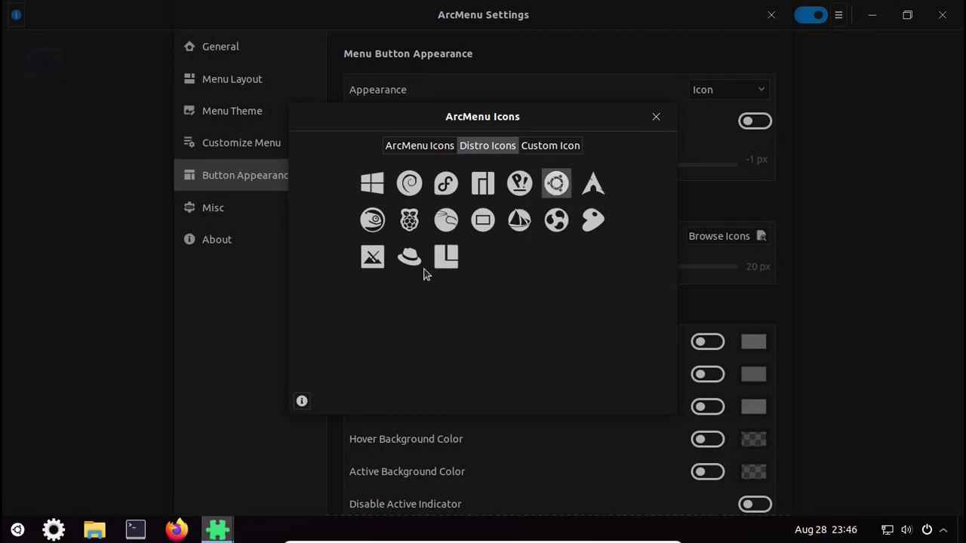
- Close the icon picker and the ArcMenu settings window
{"action": "left_click", "coordinate": [567, 148]}
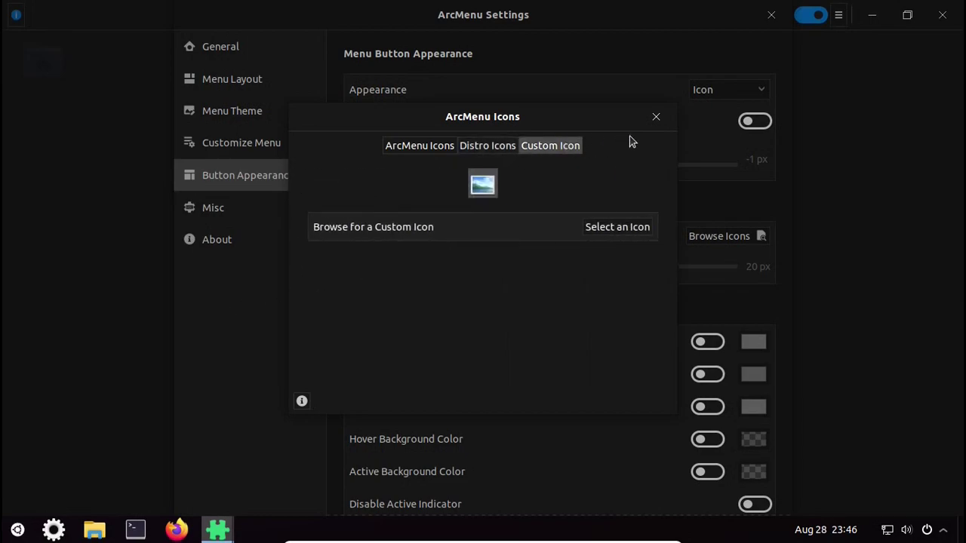
{"action": "left_click", "coordinate": [657, 115]}
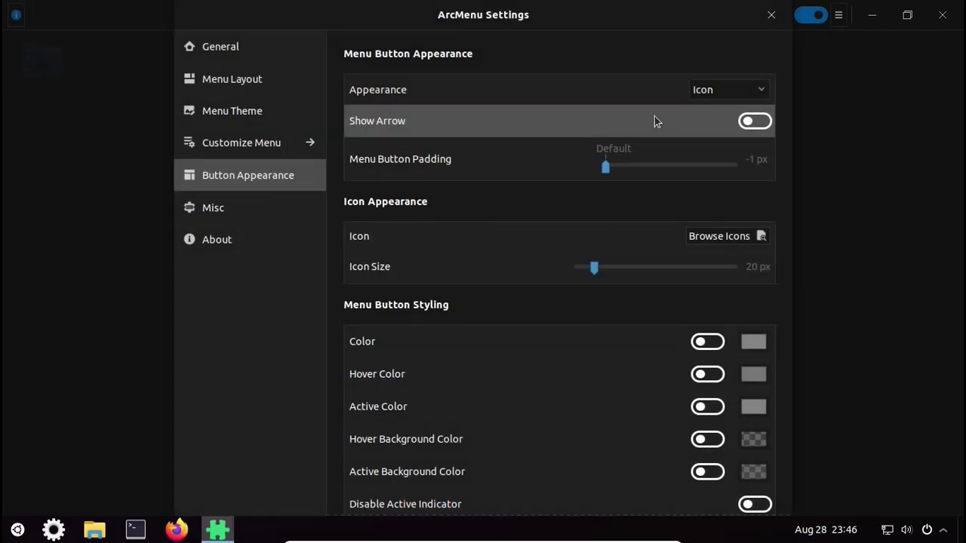
{"action": "left_click", "coordinate": [943, 18]}
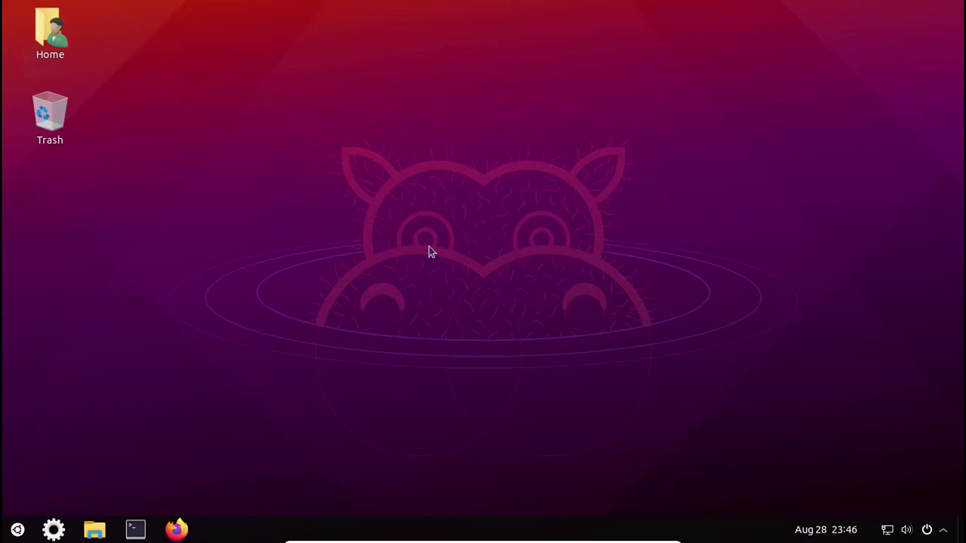
{"action": "double_click", "coordinate": [50, 31]}
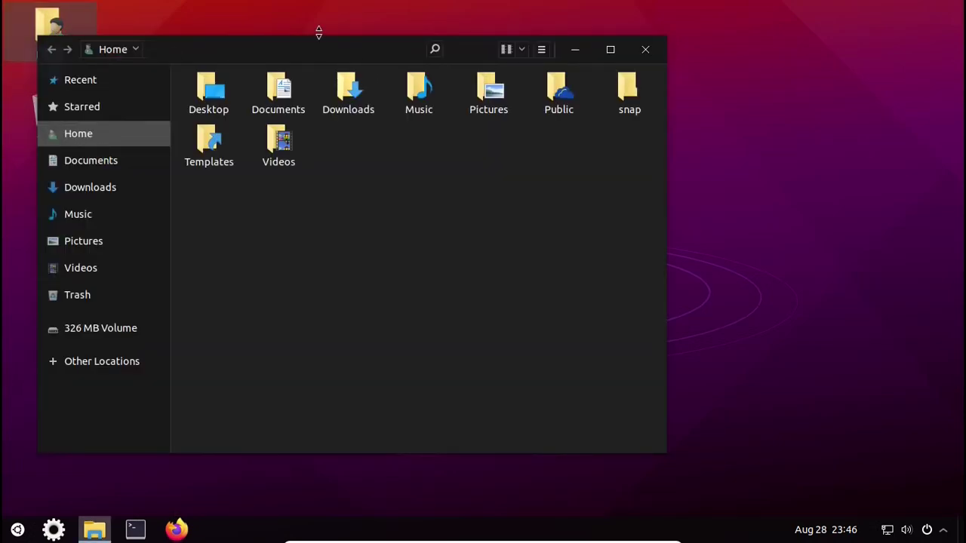
{"action": "left_click_drag", "start_coordinate": [318, 31], "coordinate": [411, 16]}
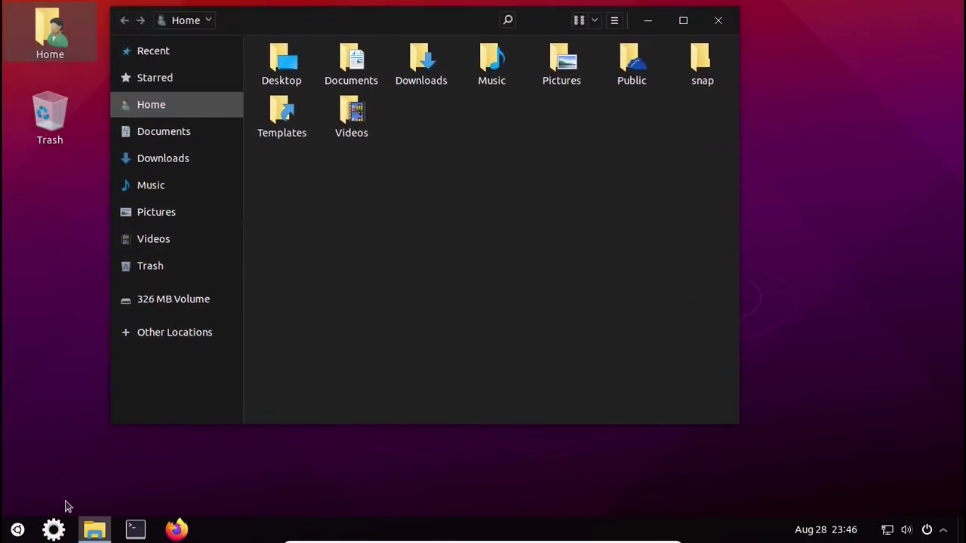
{"action": "left_click", "coordinate": [135, 534]}
{"action": "left_click_drag", "start_coordinate": [321, 62], "coordinate": [893, 174]}
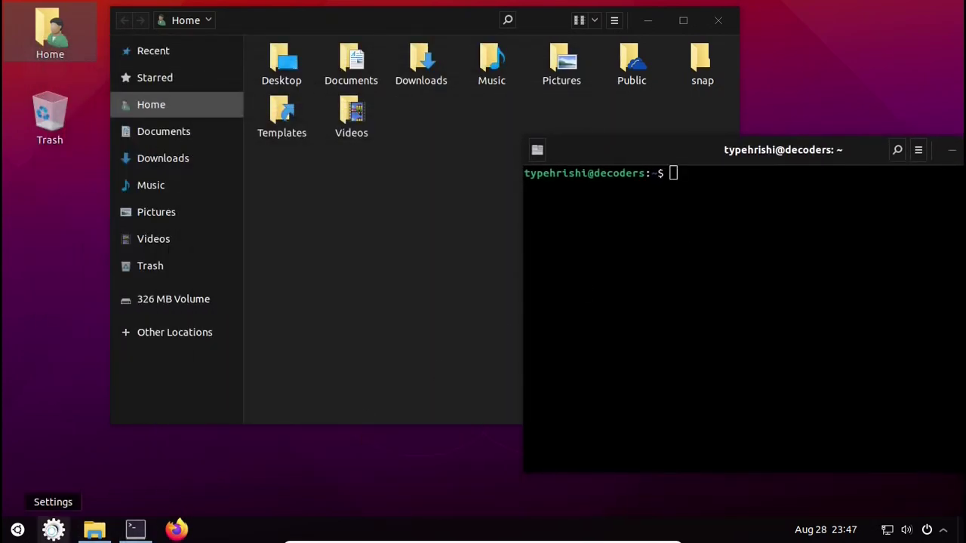
{"action": "left_click", "coordinate": [53, 529]}
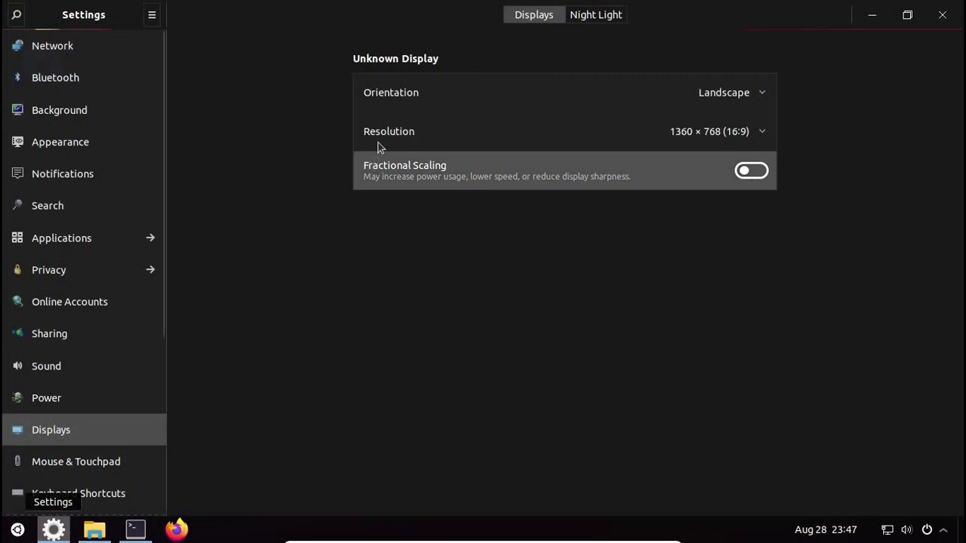
{"action": "left_click_drag", "start_coordinate": [356, 21], "coordinate": [182, 142]}
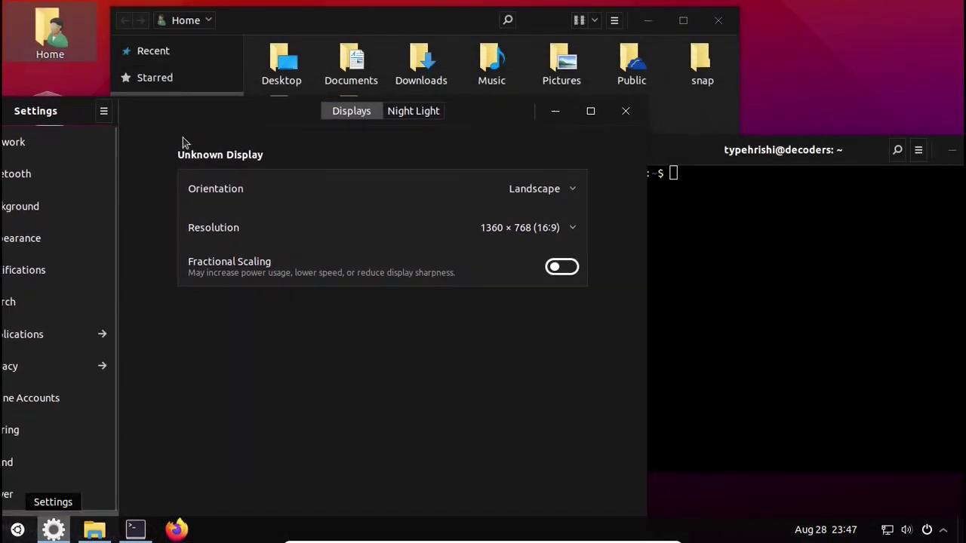
{"action": "left_click", "coordinate": [21, 172]}
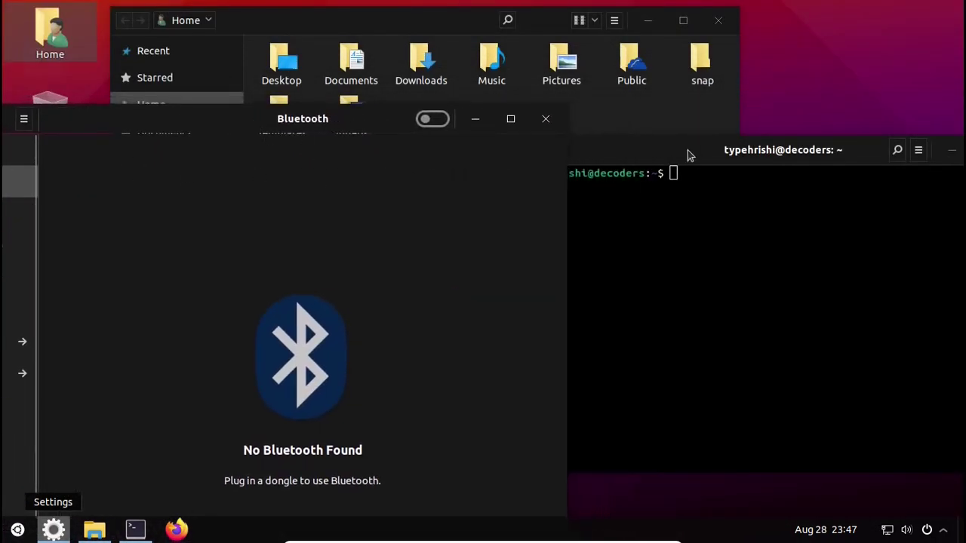
{"action": "left_click_drag", "start_coordinate": [815, 151], "coordinate": [806, 179]}
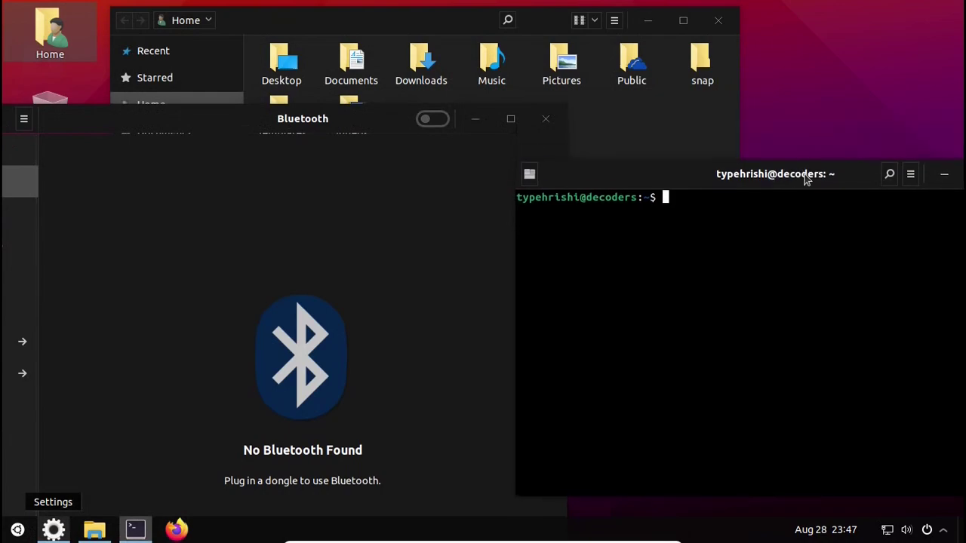
{"action": "left_click", "coordinate": [608, 121]}
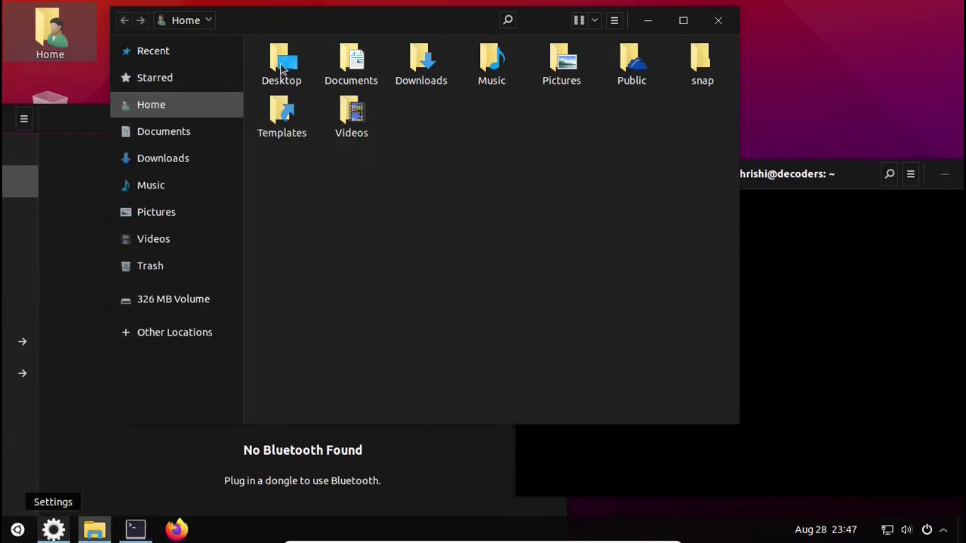
{"action": "double_click", "coordinate": [421, 75]}
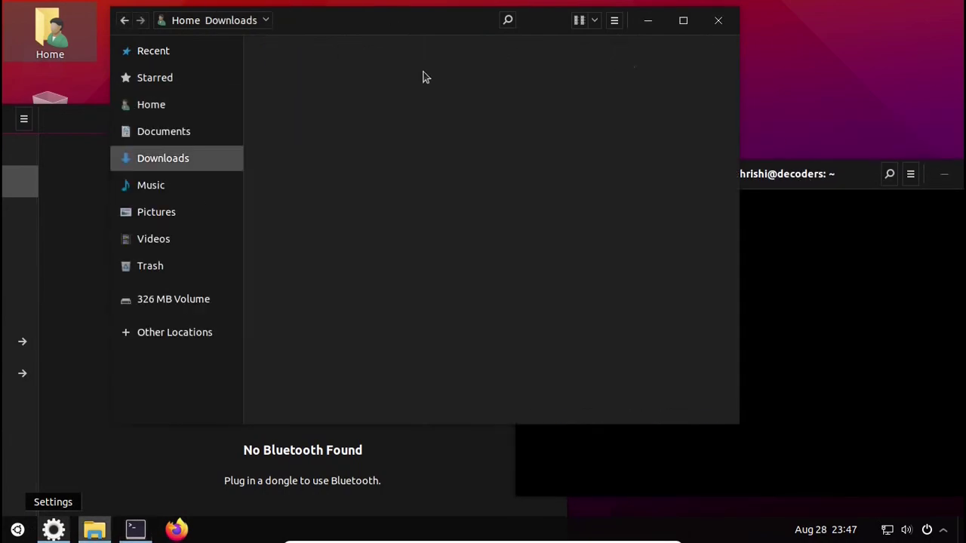
{"action": "left_click", "coordinate": [712, 26]}
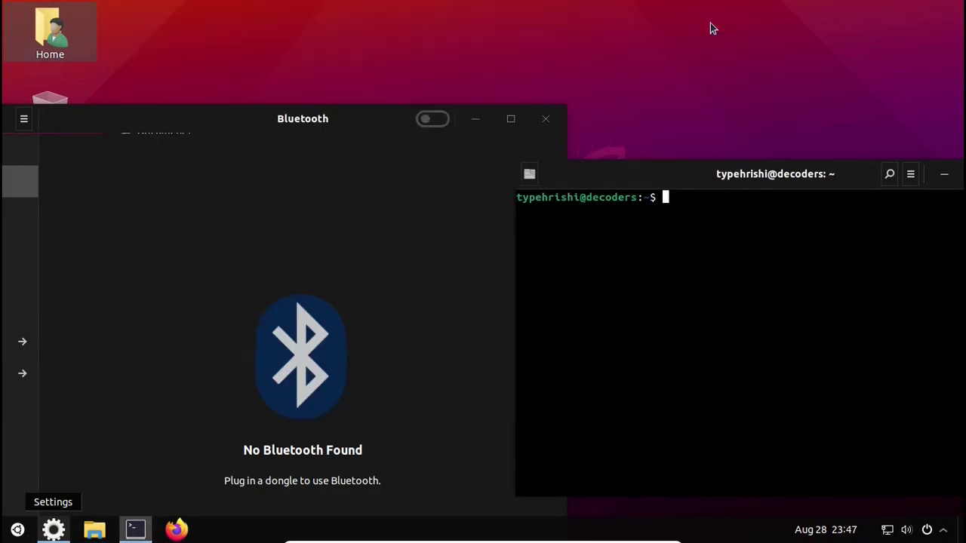
{"action": "left_click", "coordinate": [17, 530]}
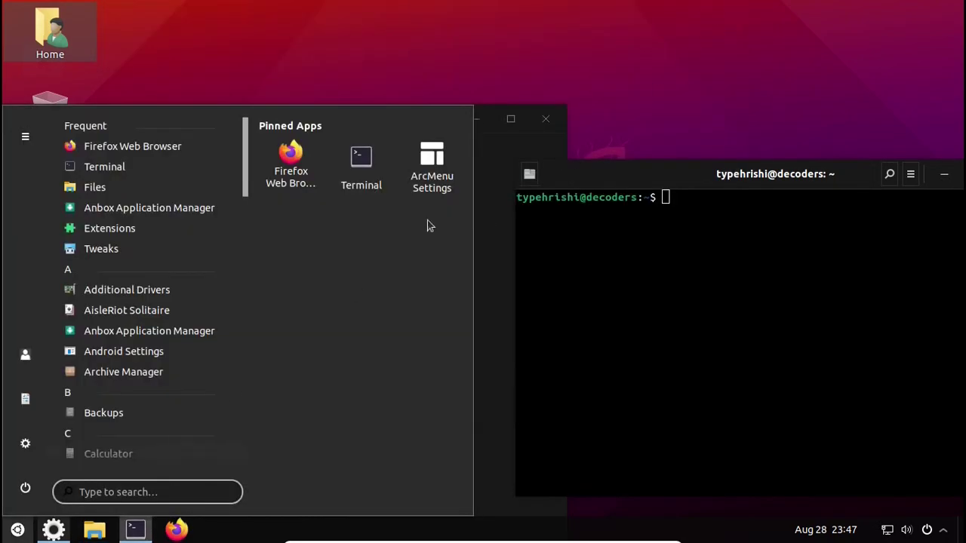
{"action": "left_click", "coordinate": [559, 124]}
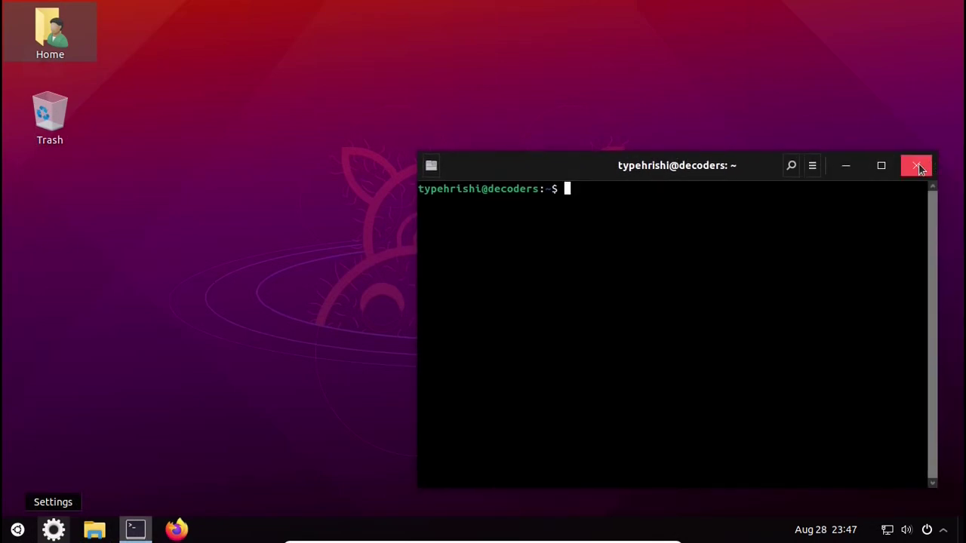
{"action": "left_click", "coordinate": [916, 164]}
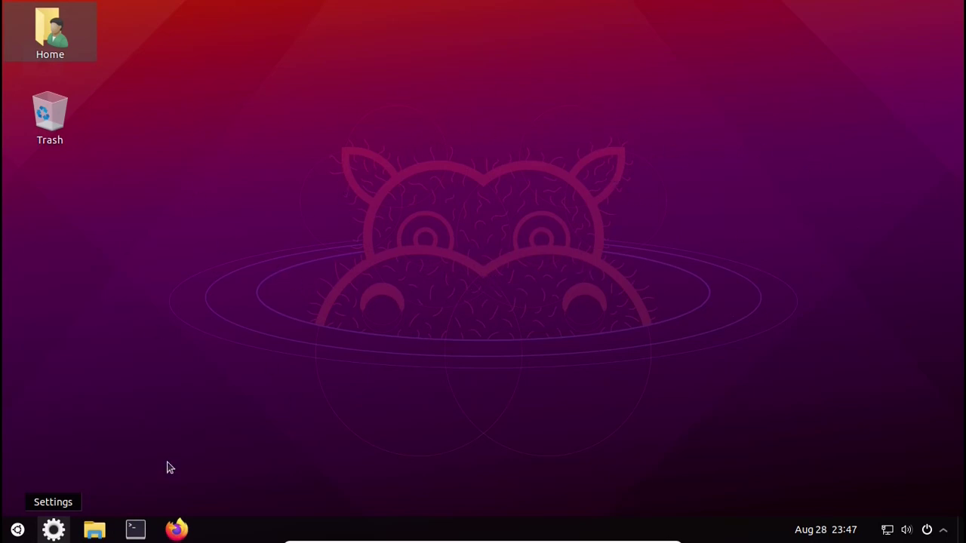
{"action": "left_click", "coordinate": [52, 529]}
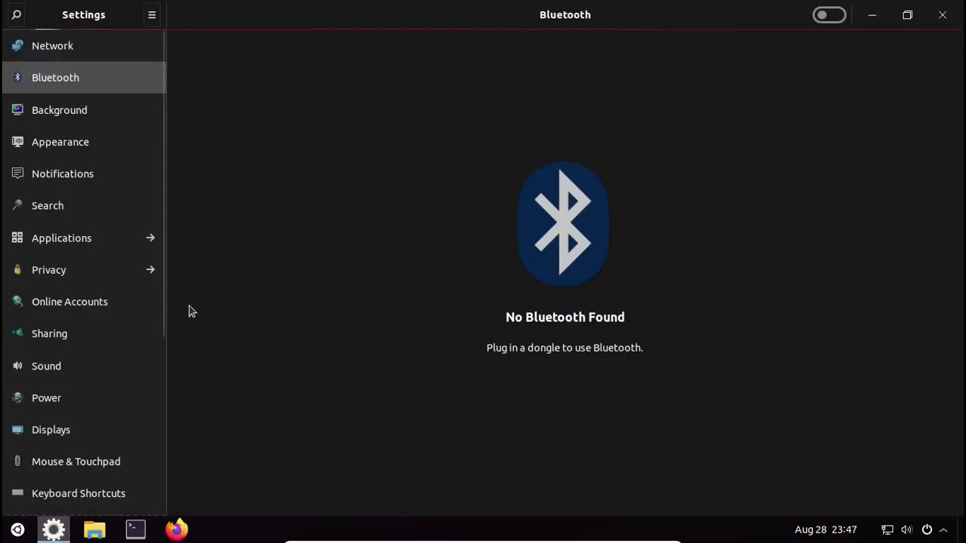
{"action": "scroll", "coordinate": [112, 319], "scroll_direction": "down", "scroll_amount": 5}
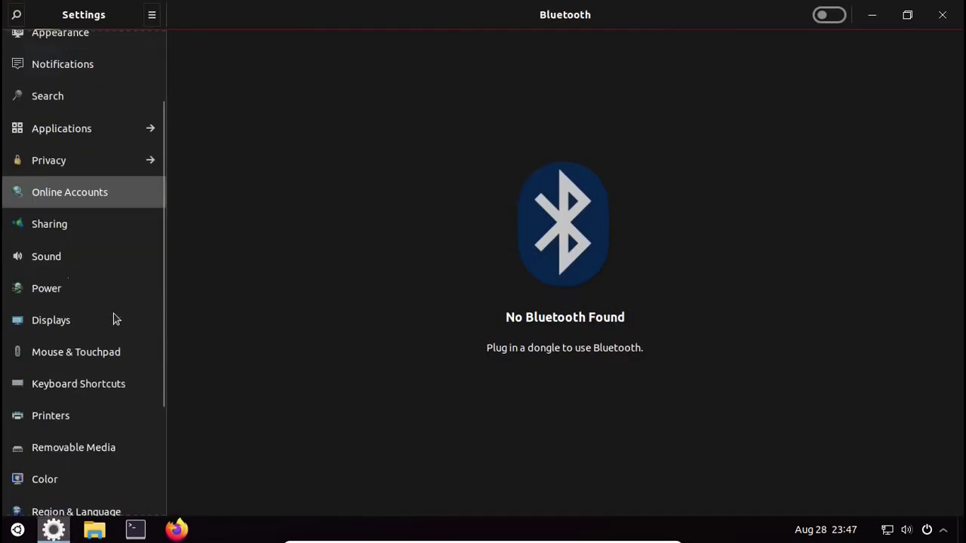
{"action": "scroll", "coordinate": [105, 248], "scroll_direction": "up", "scroll_amount": 4}
{"action": "scroll", "coordinate": [106, 247], "scroll_direction": "up", "scroll_amount": 1}
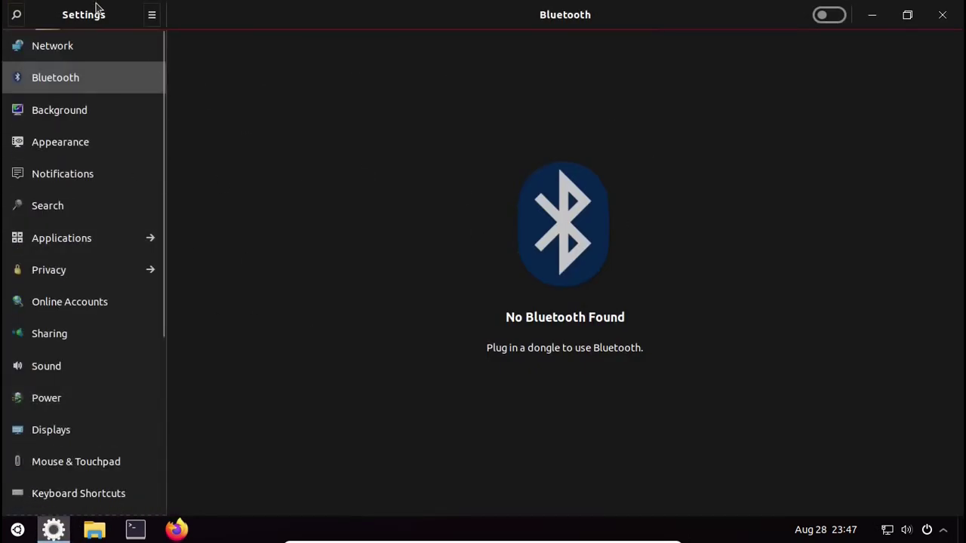
{"action": "left_click", "coordinate": [101, 113]}
{"action": "left_click", "coordinate": [810, 15]}
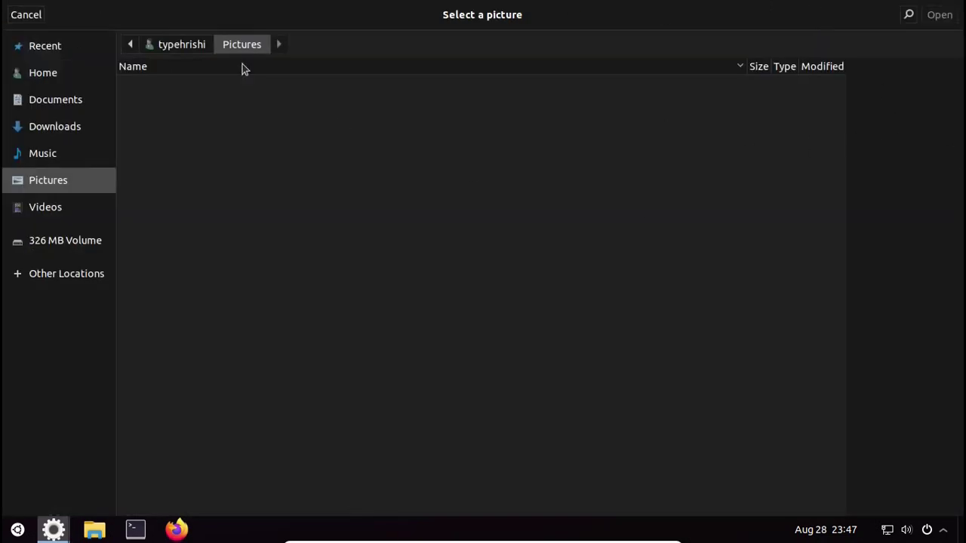
{"action": "left_click", "coordinate": [30, 15]}
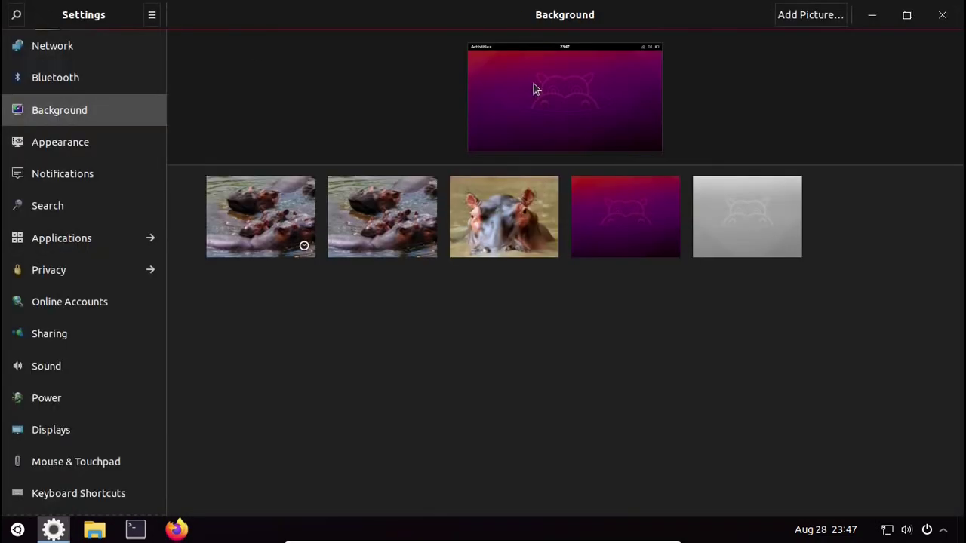
{"action": "left_click", "coordinate": [942, 16]}
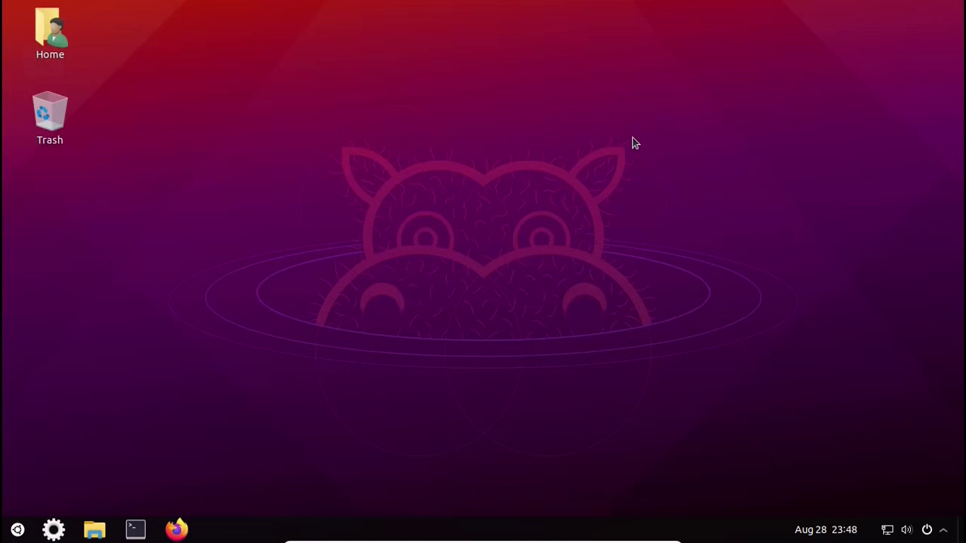